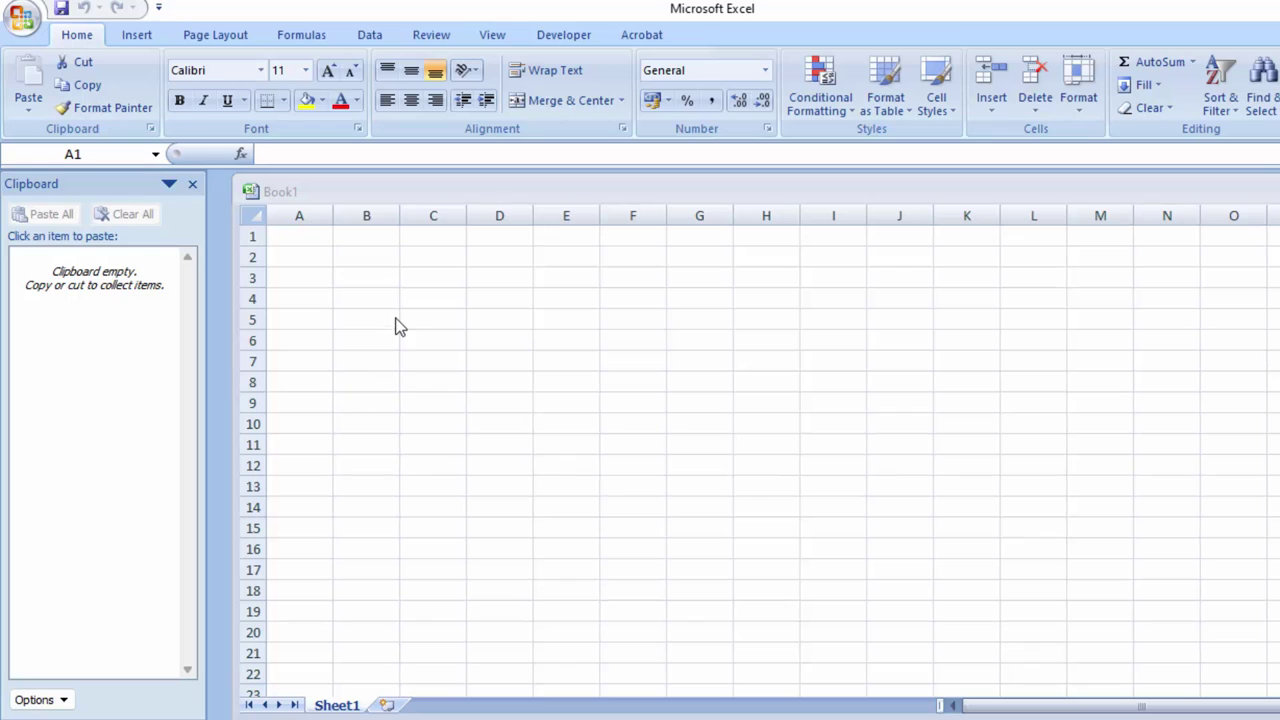
Close the Clipboard pane and widen the Book1 window to show more columns.
click(315, 251)
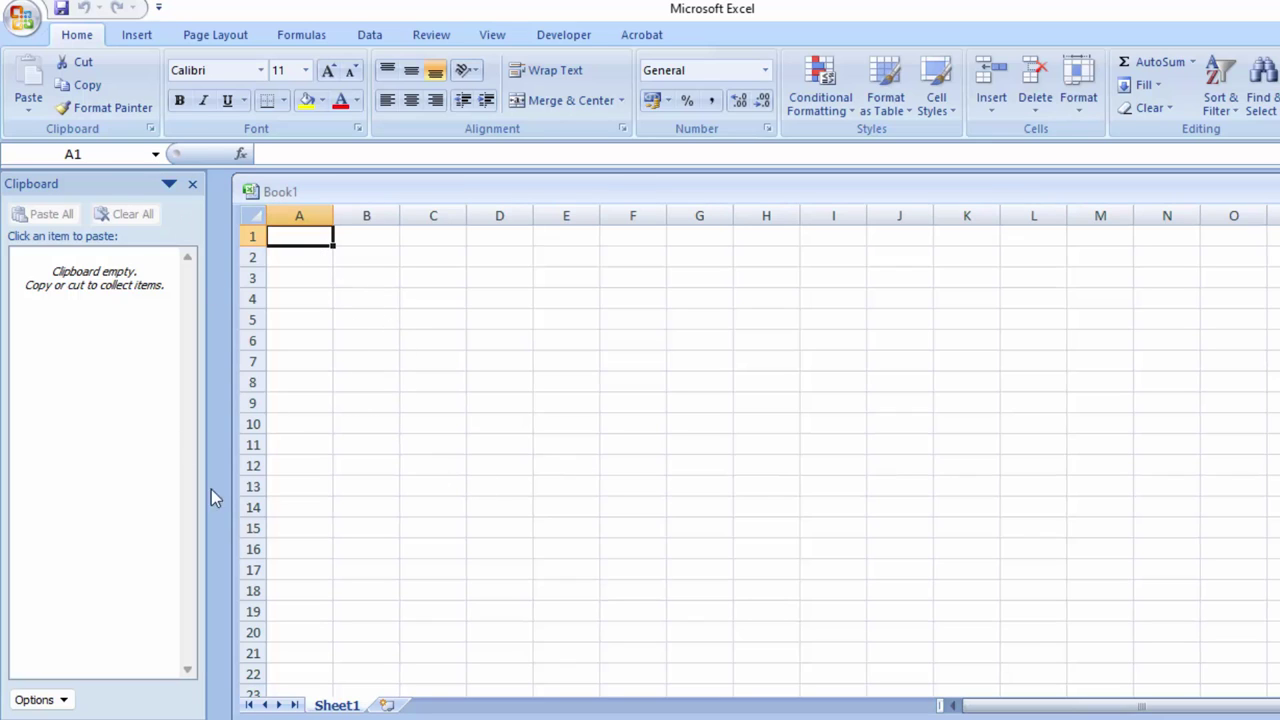
click(192, 184)
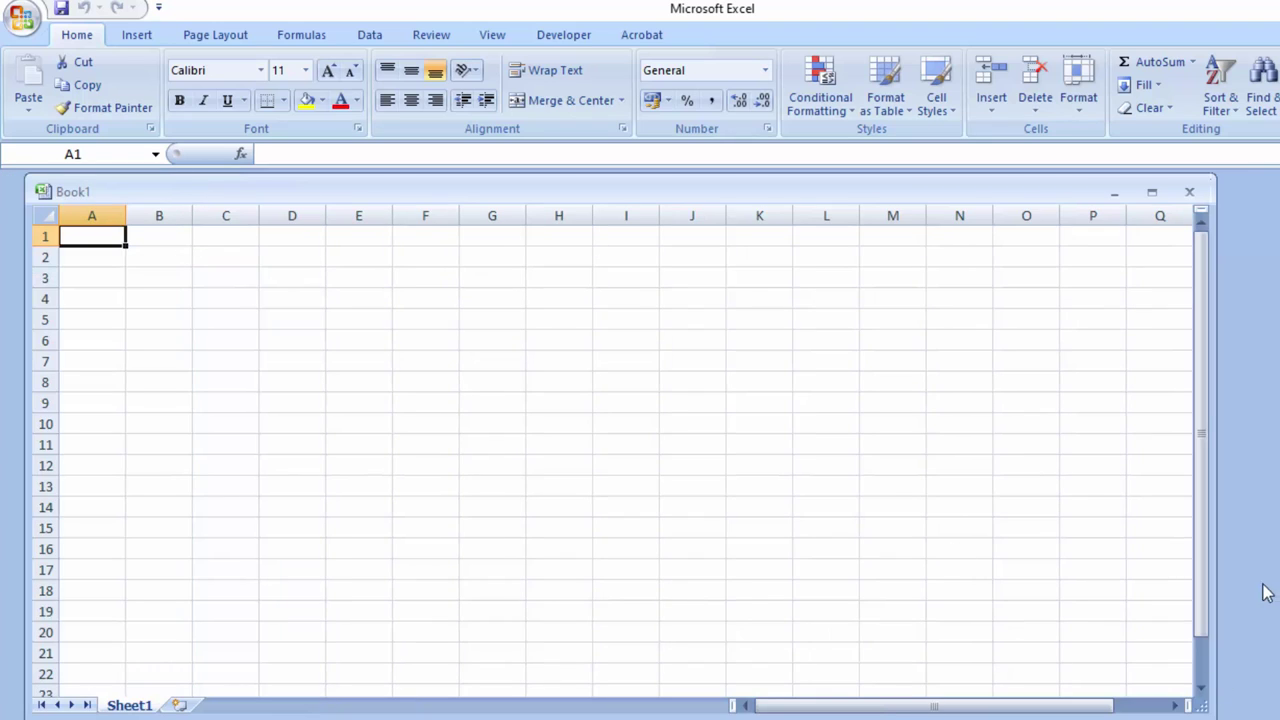
drag(1215, 652, 1273, 652)
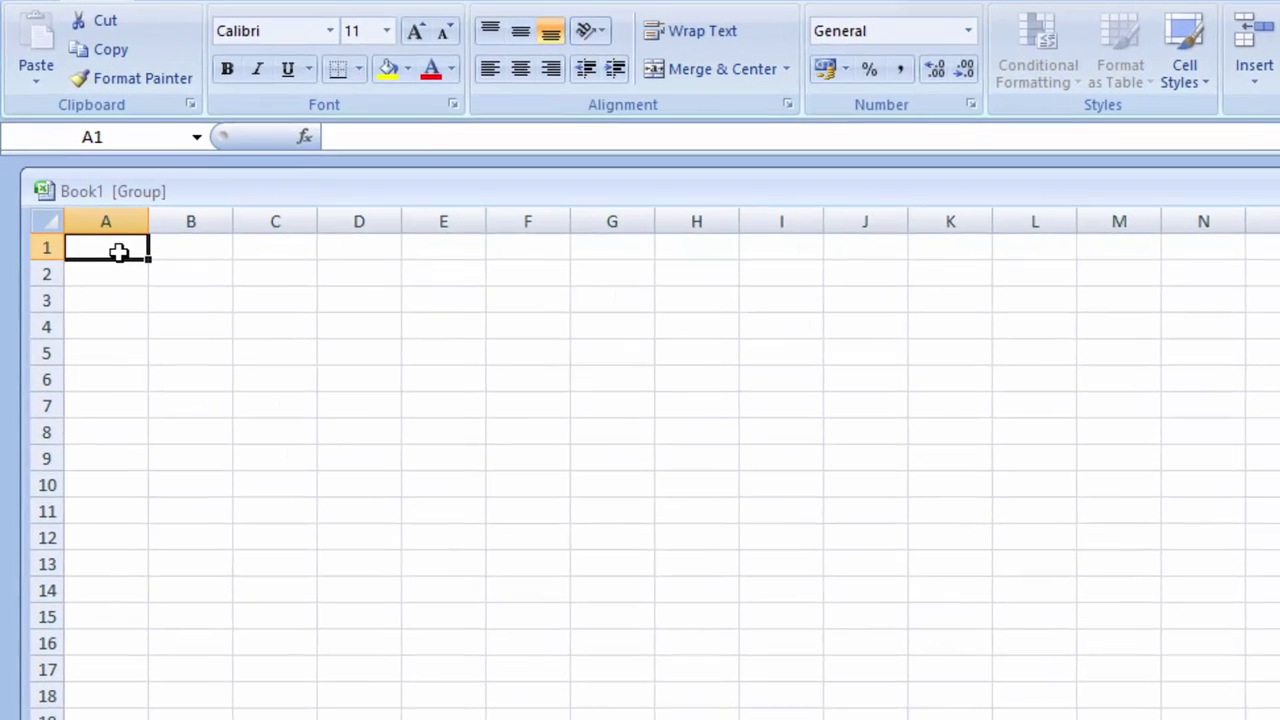
Enter the 'Roll number' heading in A1 and fill roll numbers 1 to 9 down A2:A10.
text(Rol)
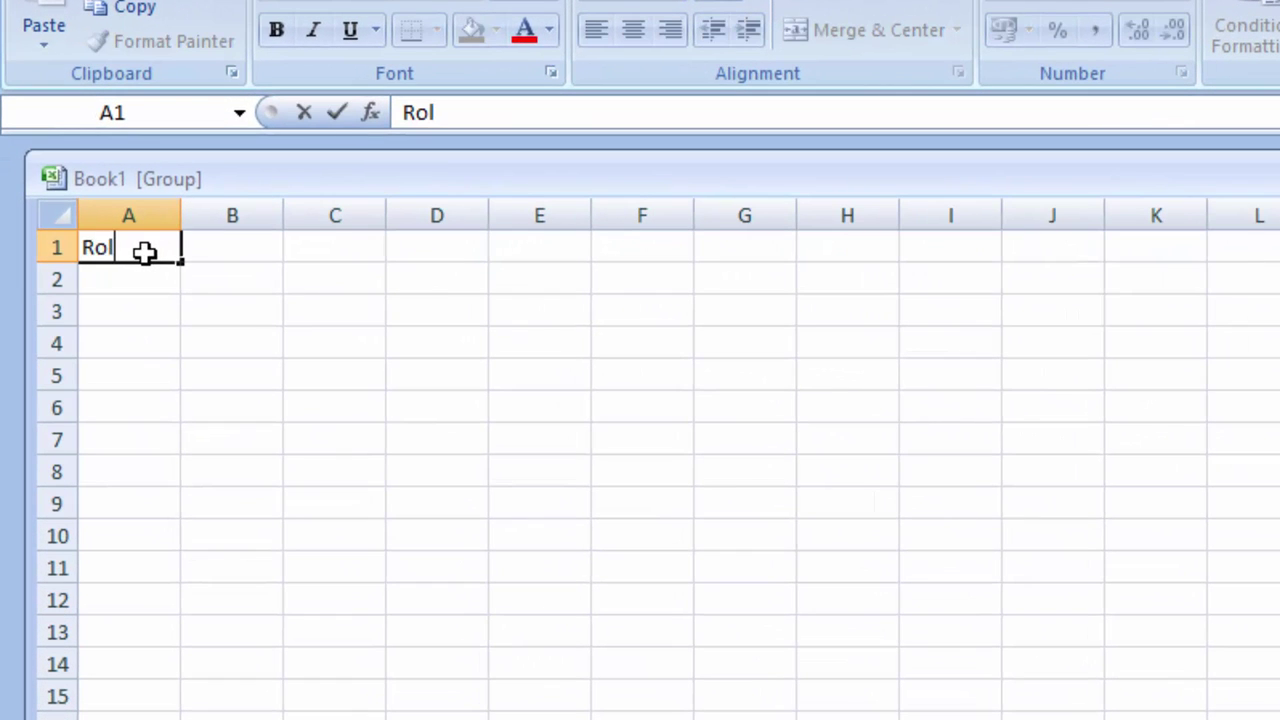
text(l numb)
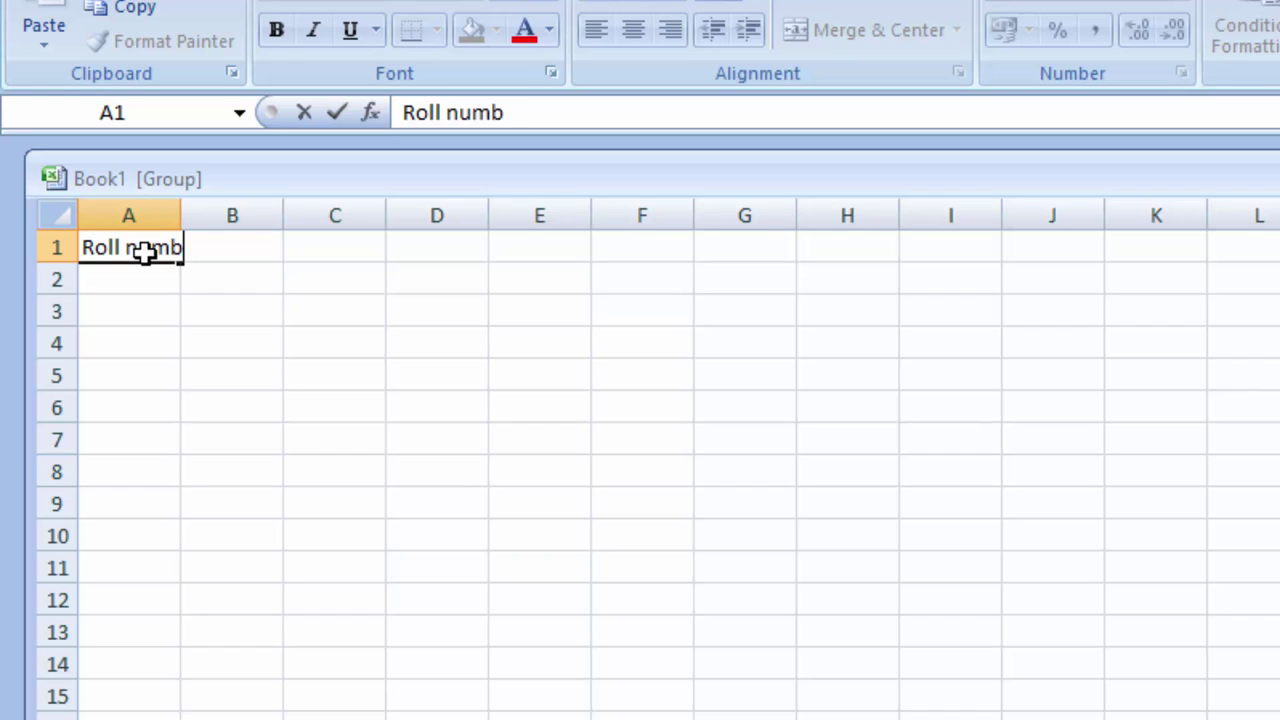
text(er)
key(Return)
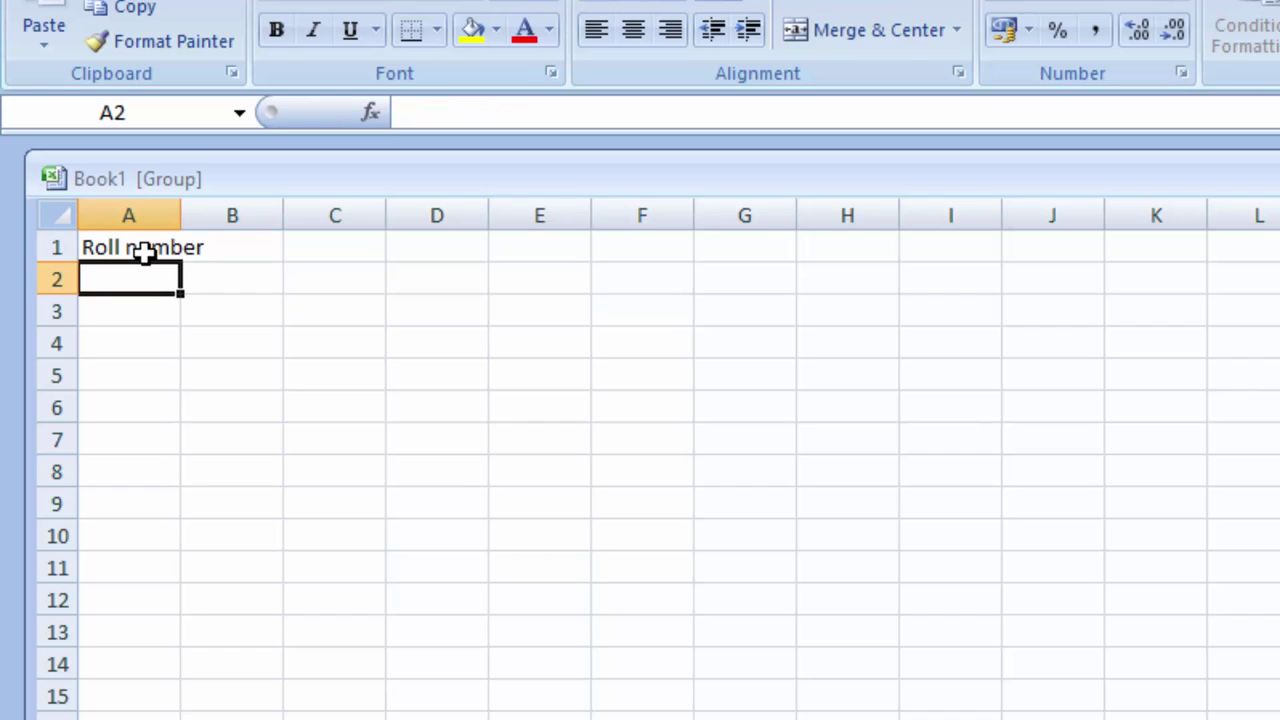
text(1)
key(Return)
text(2)
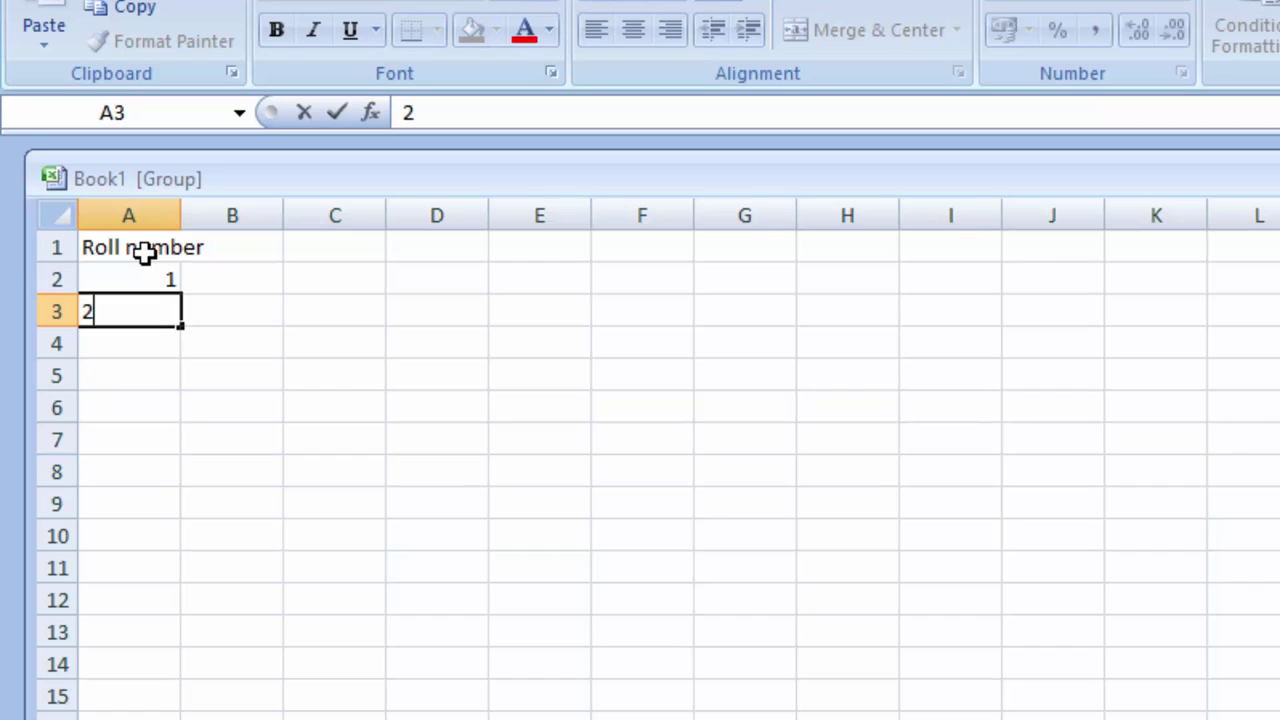
drag(166, 278, 166, 530)
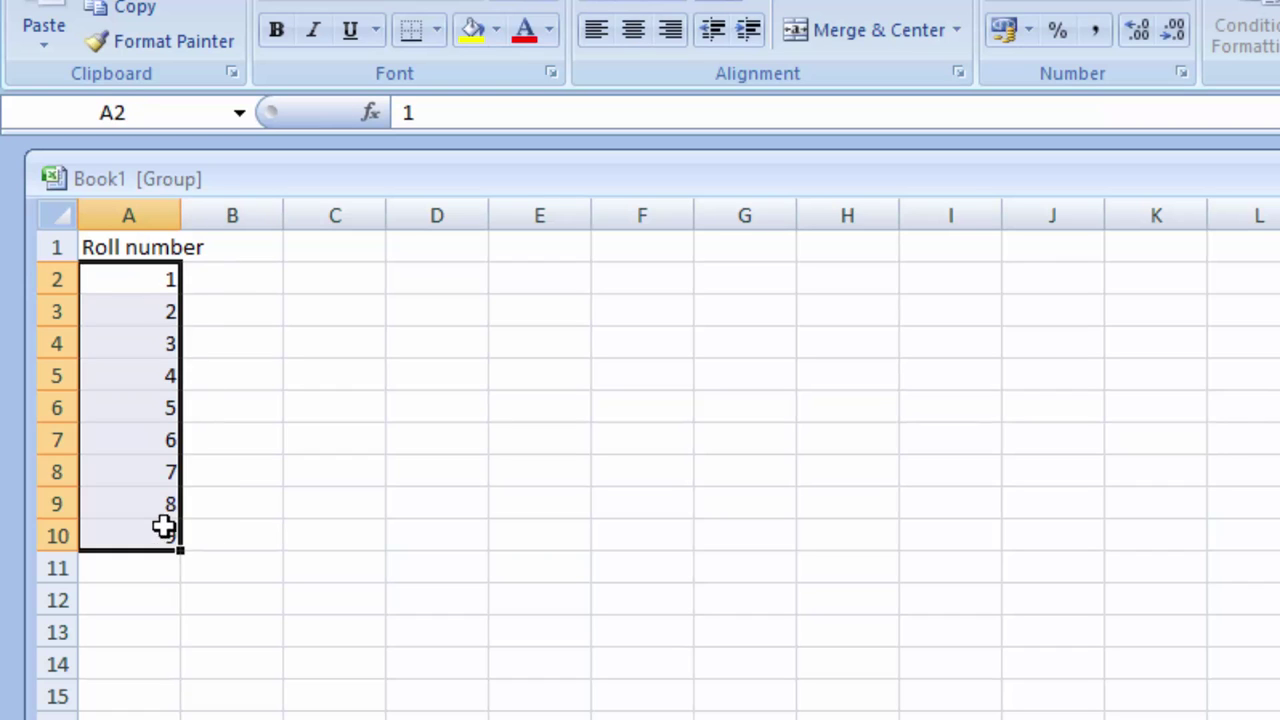
click(222, 256)
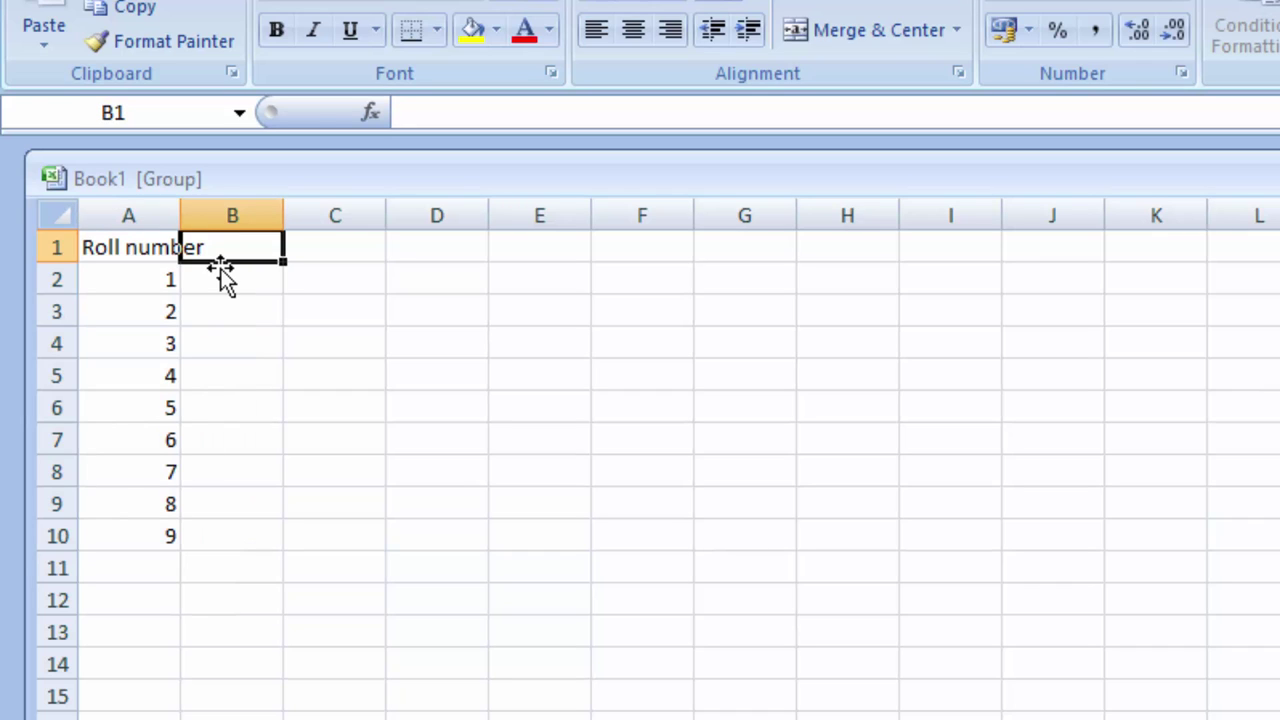
Type the 'Name of Student' heading in B1 and the first four student names in B2:B5.
text(Nam)
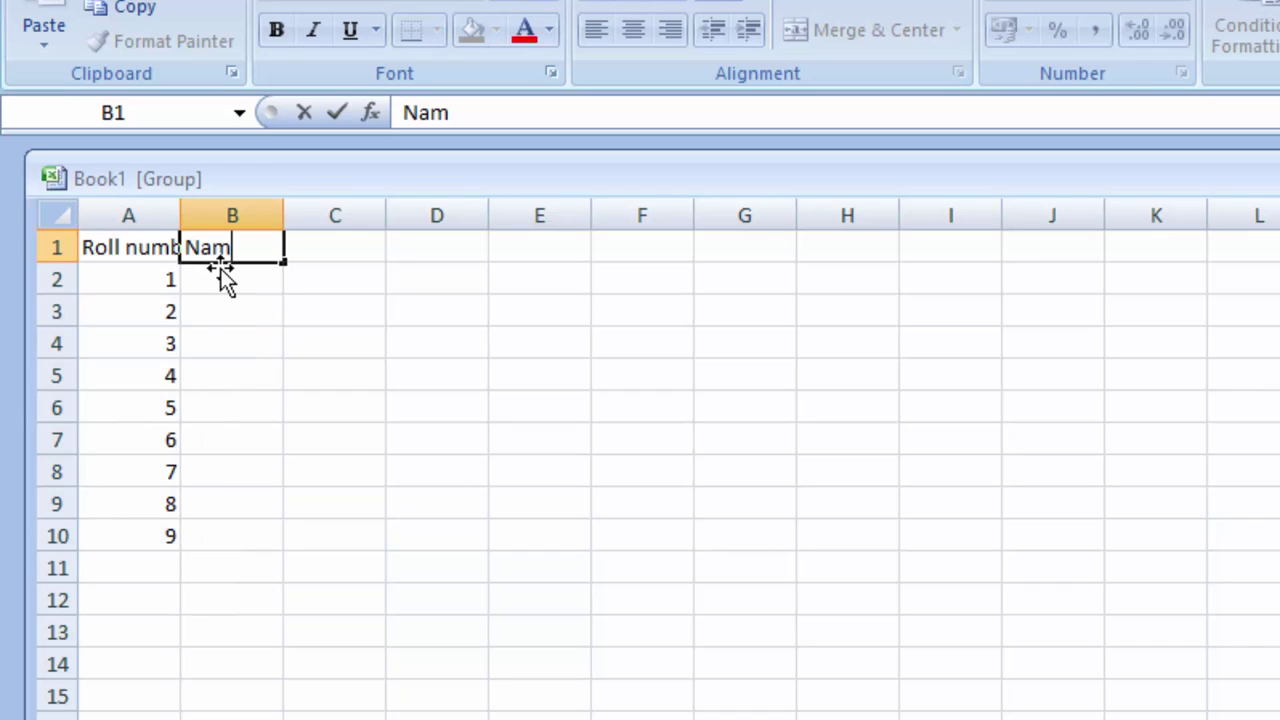
text(e of )
text(Stude)
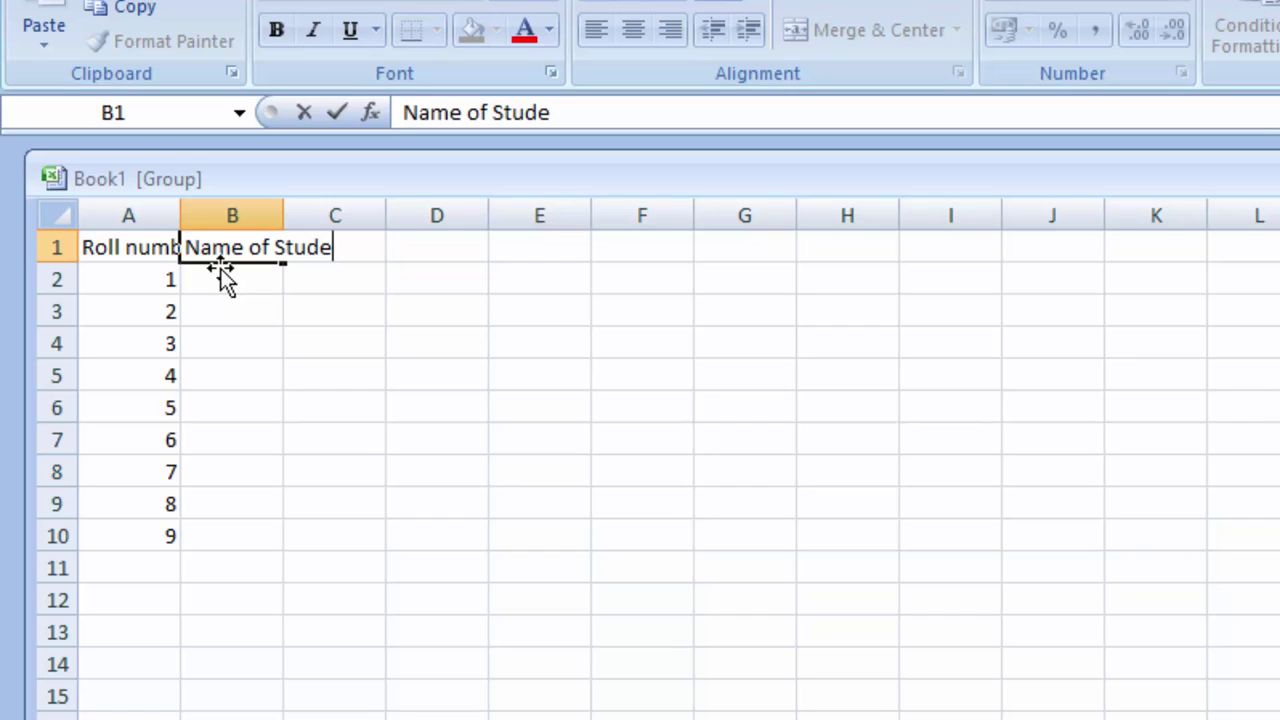
text(nt)
key(Return)
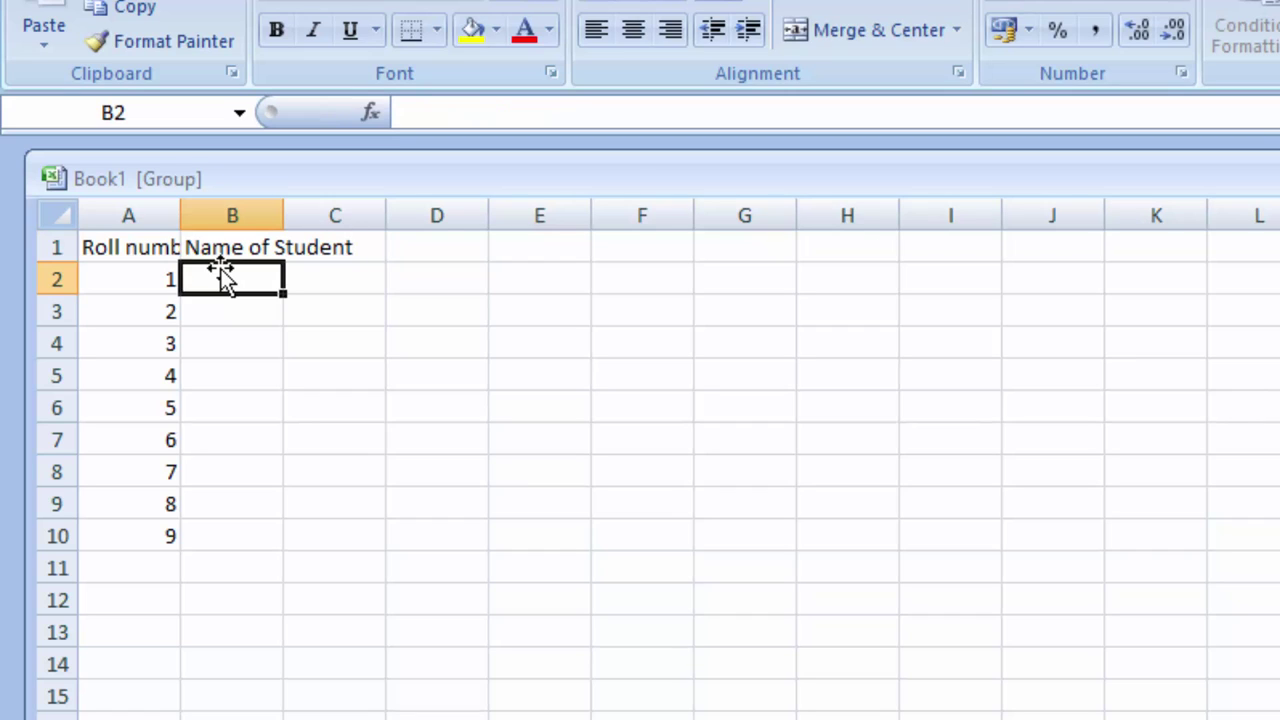
text(R)
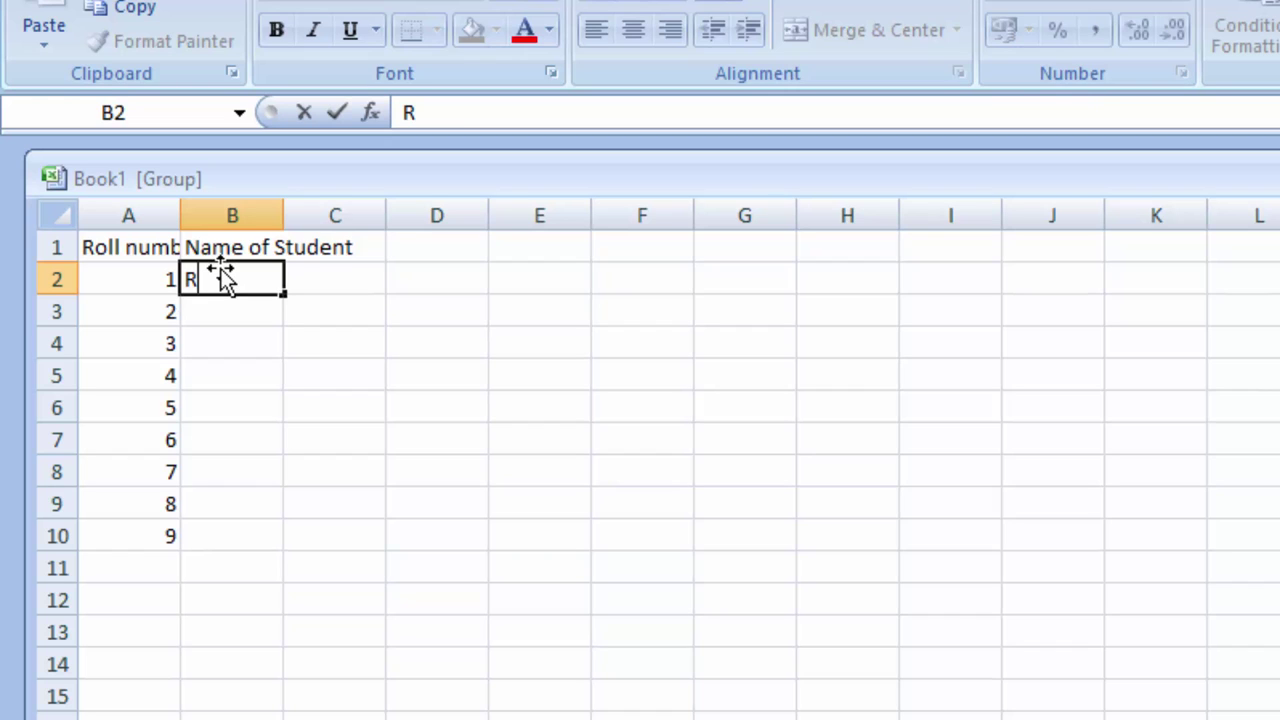
text(am)
key(Return)
text(S)
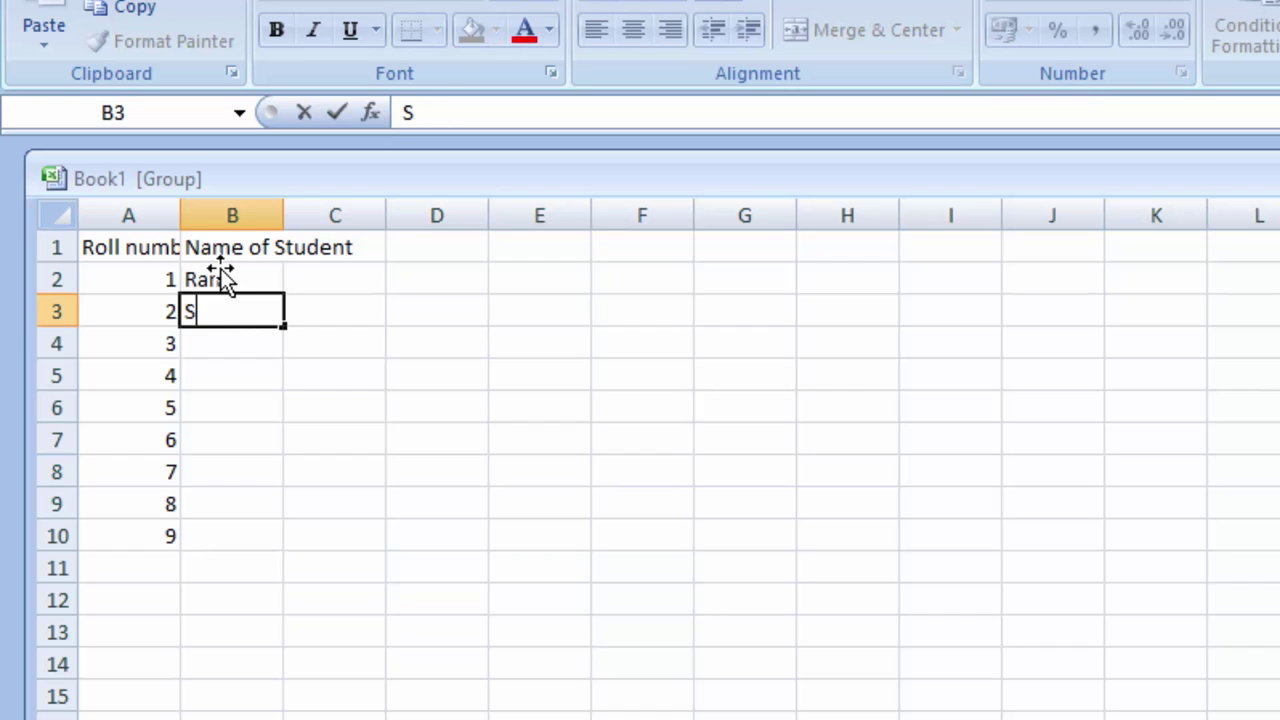
text(hyam)
key(Return)
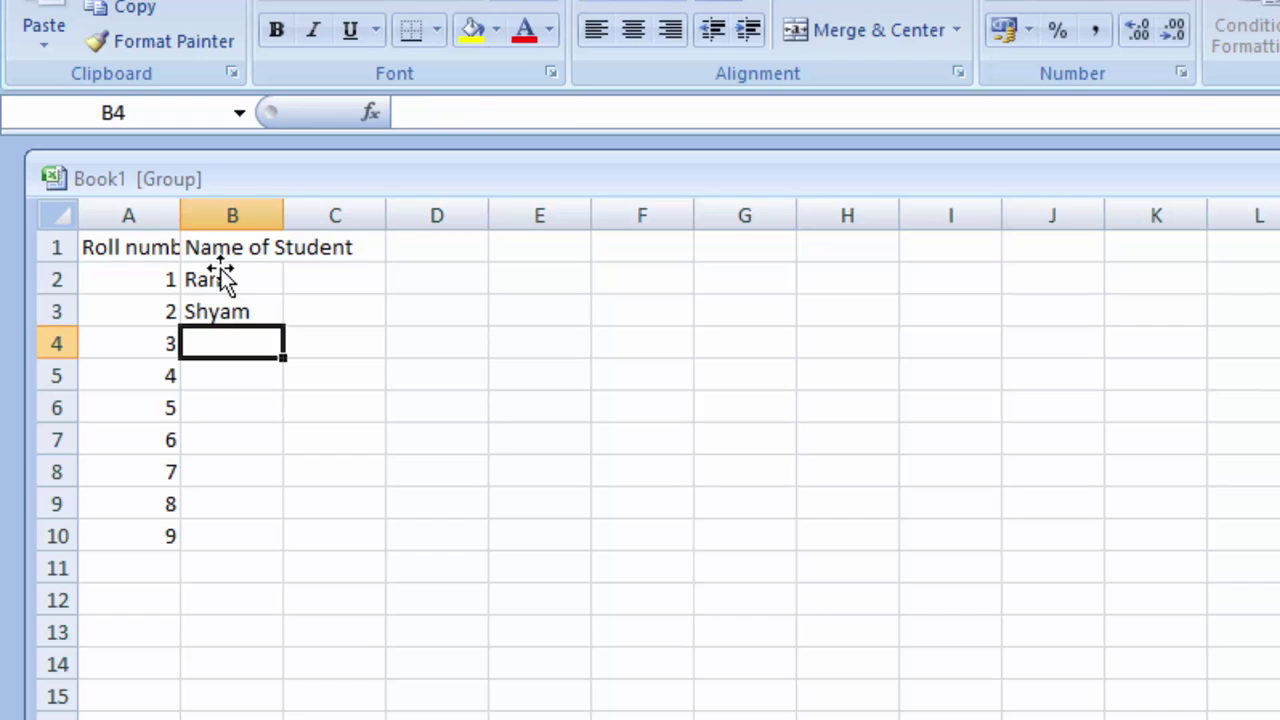
text(Lokesh)
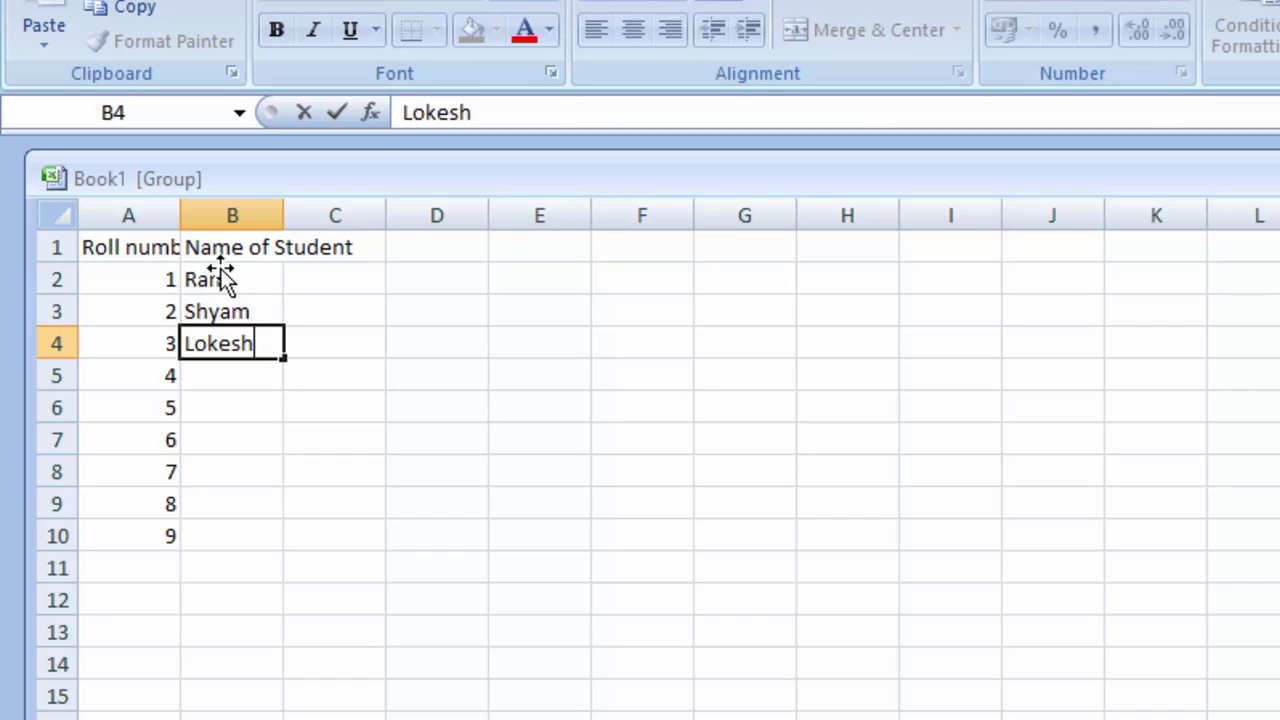
key(Return)
text(S)
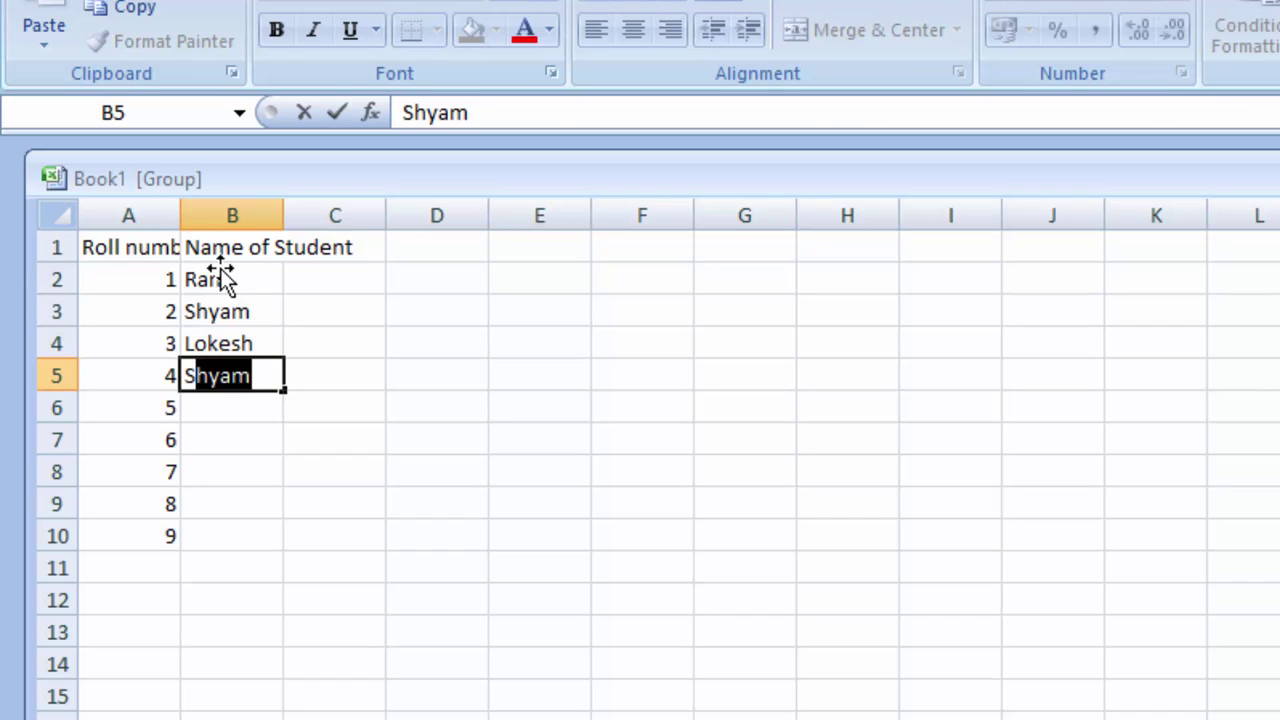
text(umit)
key(Return)
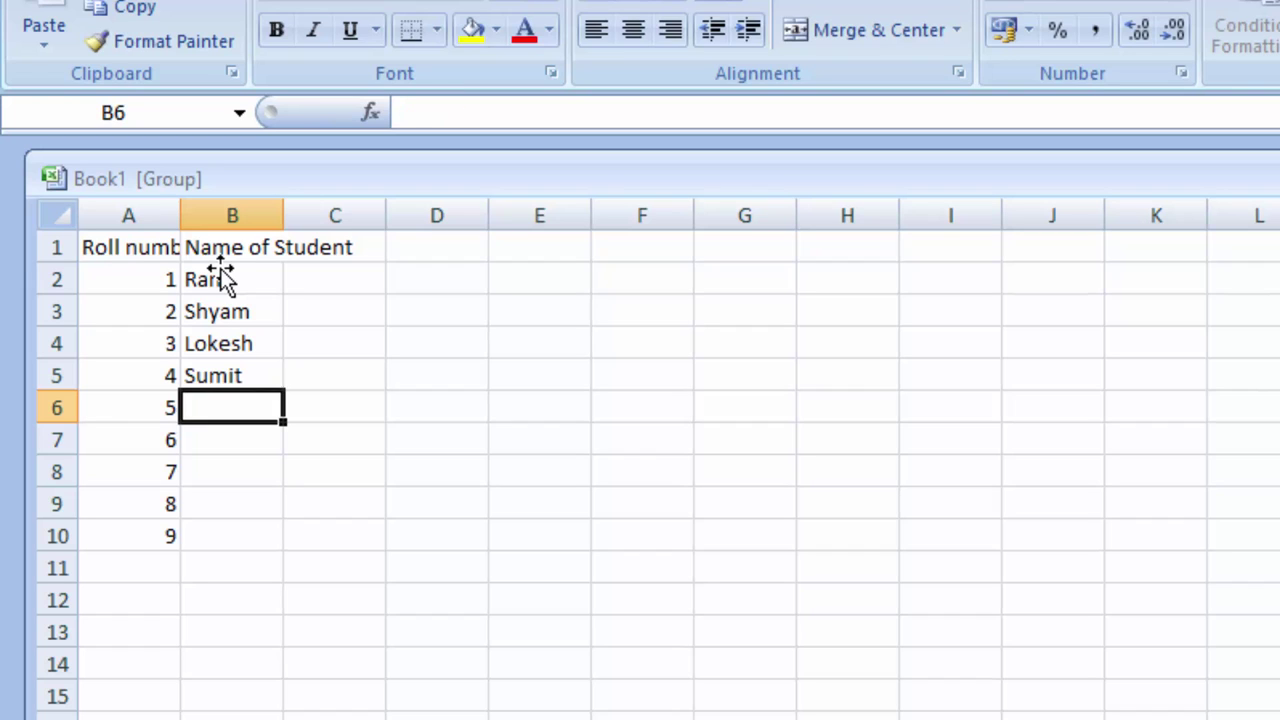
Enter the remaining five student names in B6:B10.
text(Amit)
key(Return)
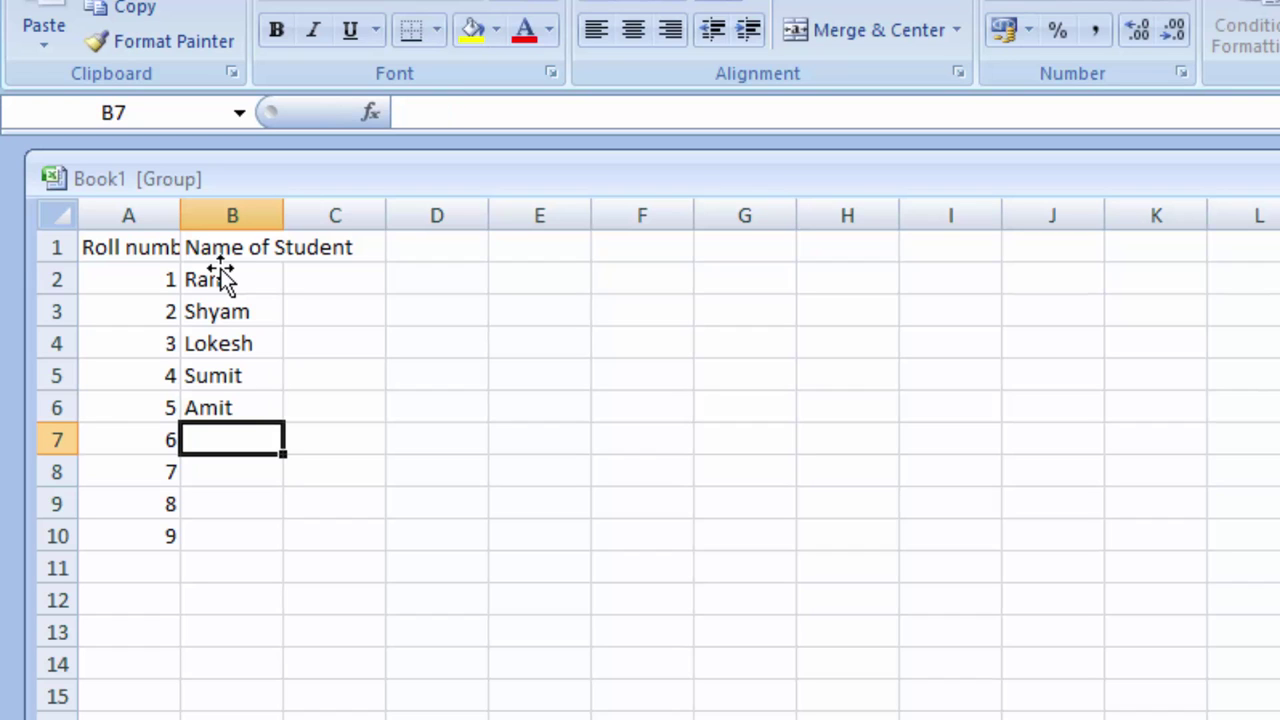
text(Ri)
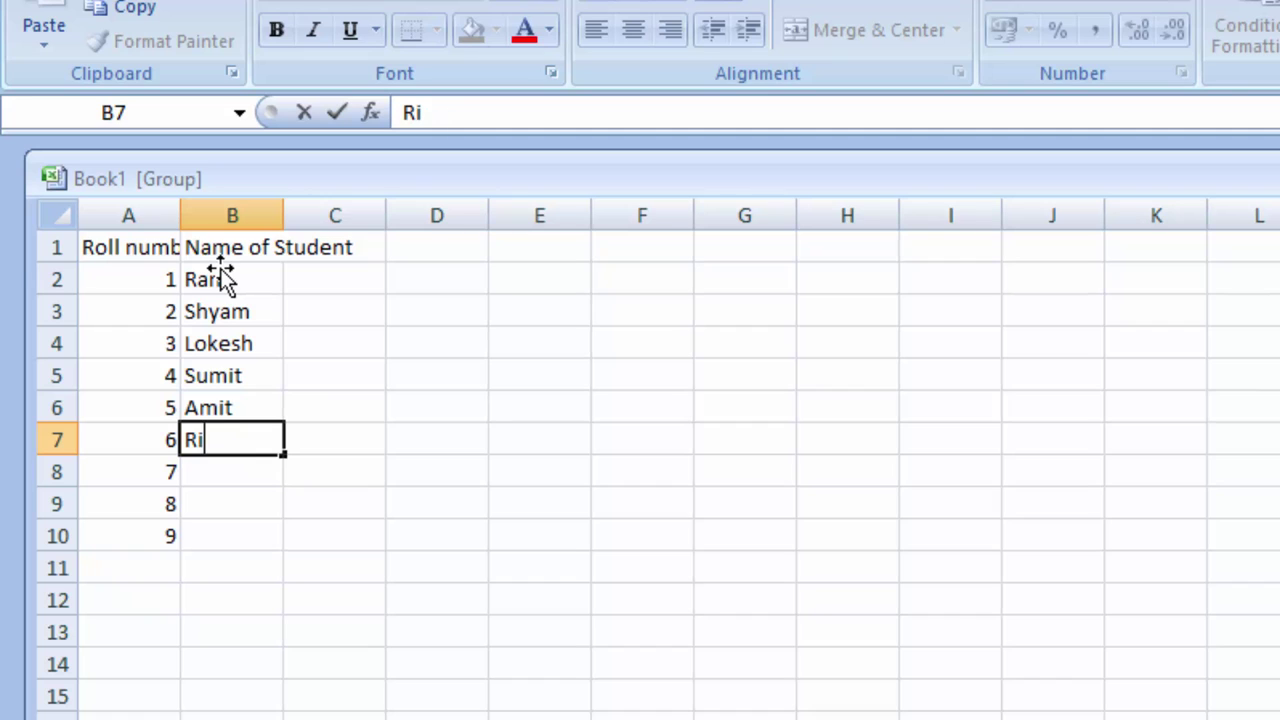
text(tesh)
key(Return)
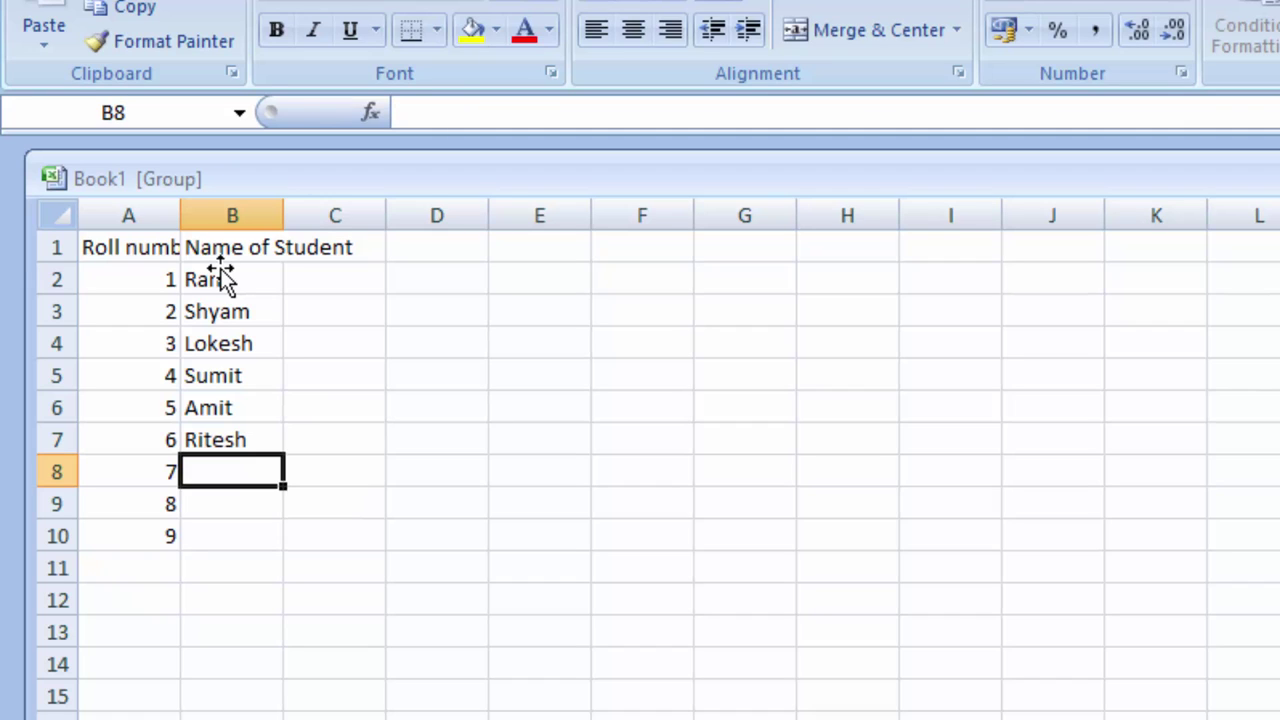
text(Nites)
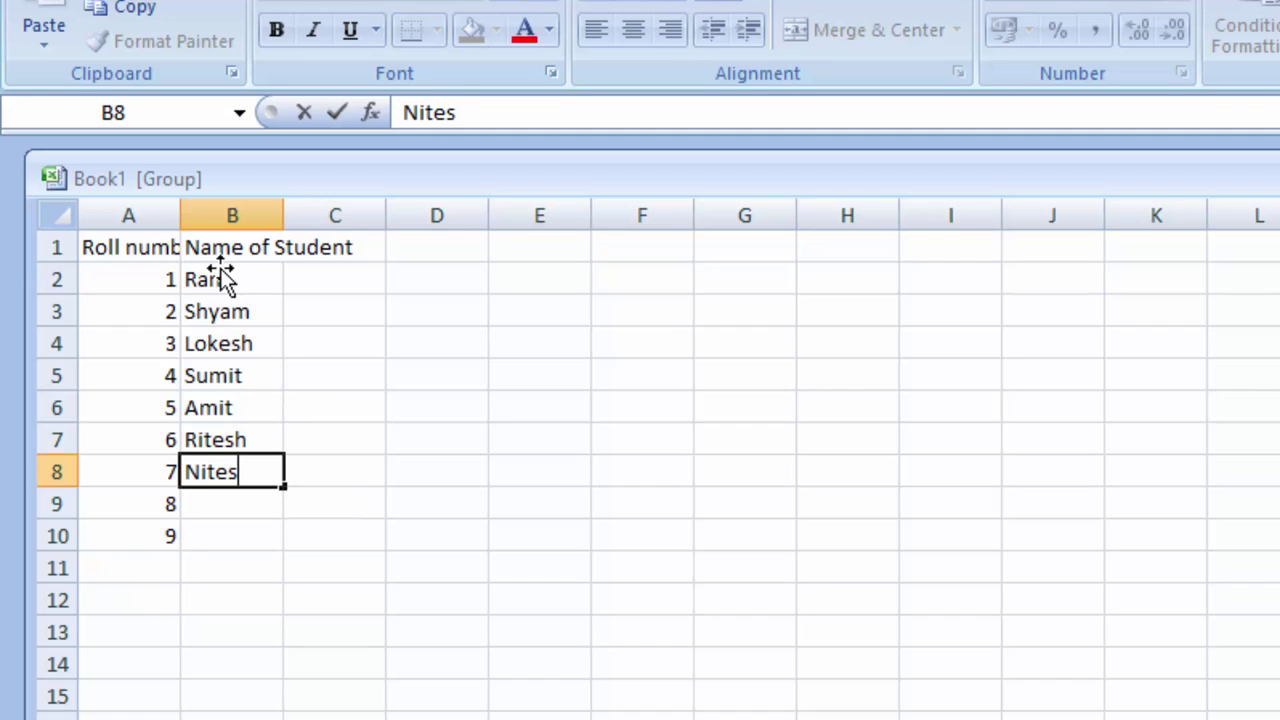
text(h)
key(Return)
text(S)
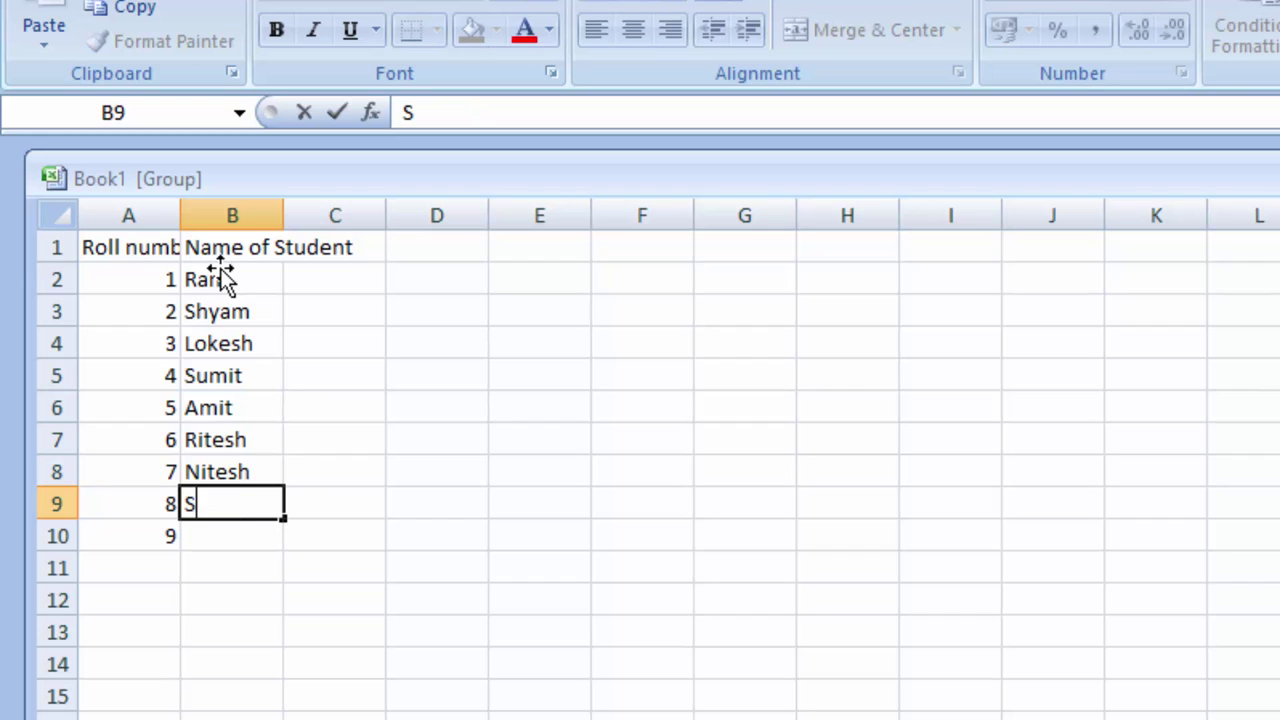
text(ujeet)
key(Return)
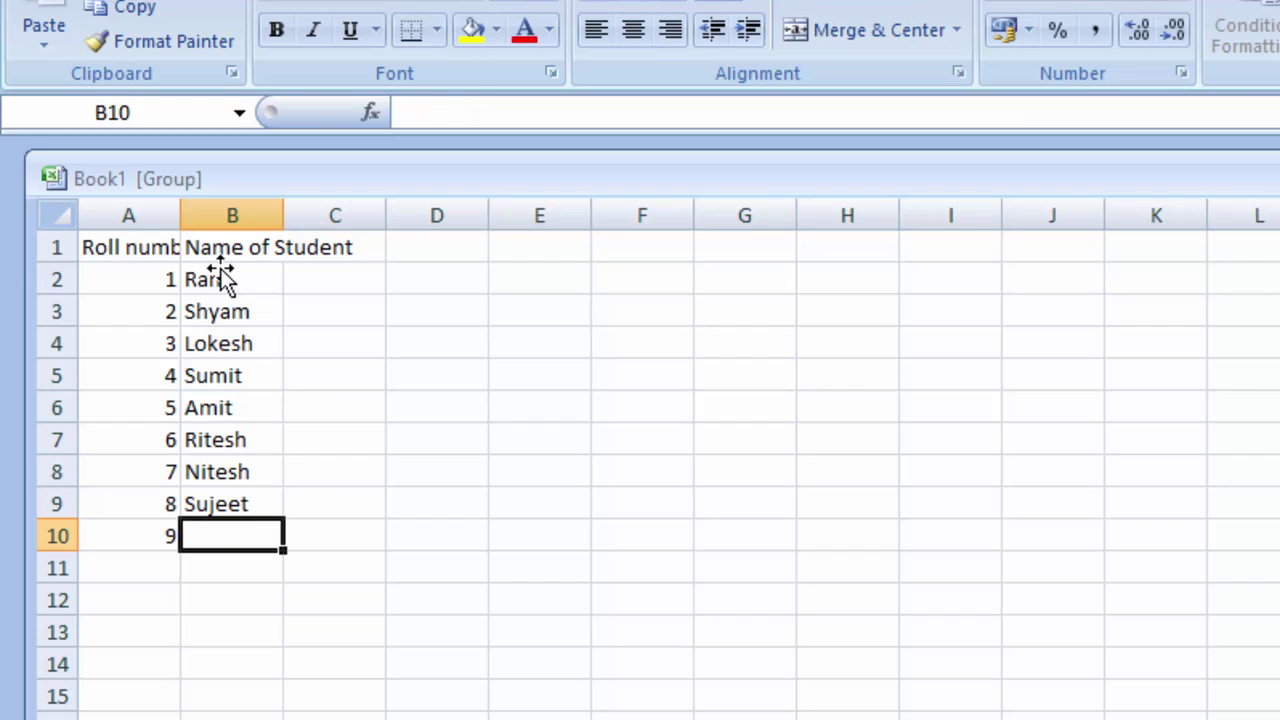
text(PP)
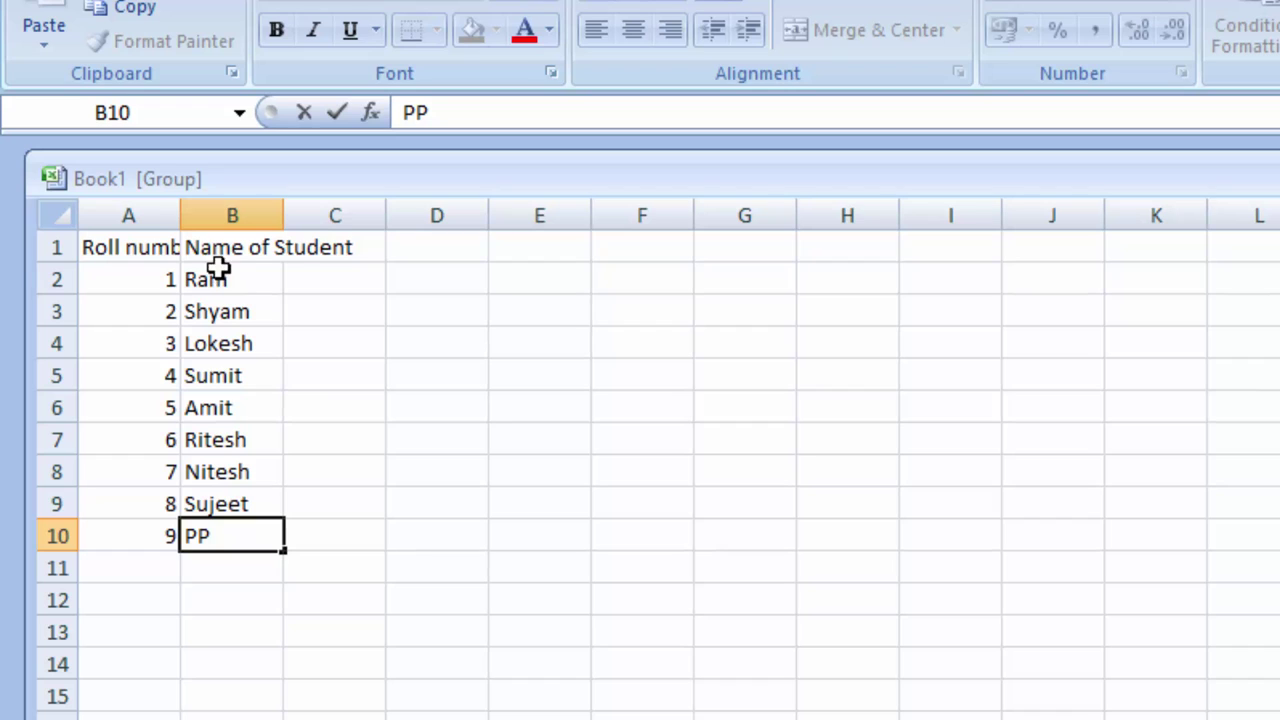
click(343, 260)
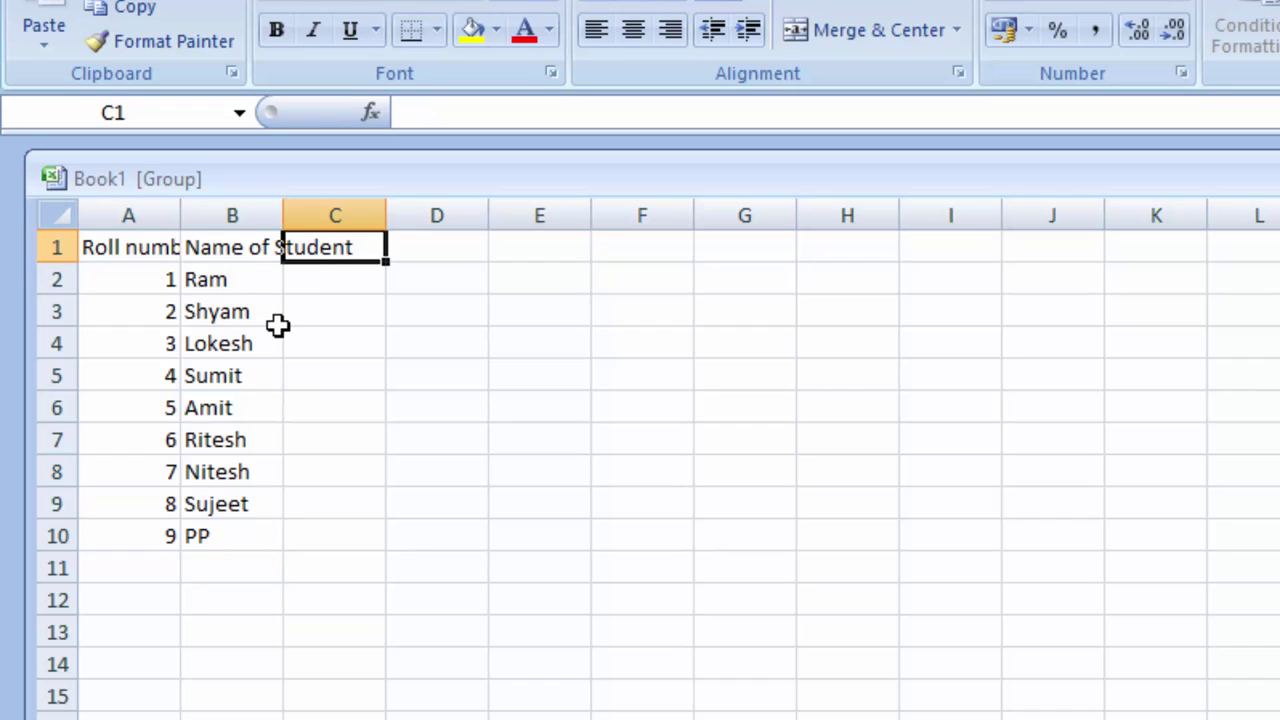
Label C1:H1 with Sub1 through Sub6 and select the marks area C2:H10.
text(Sub1)
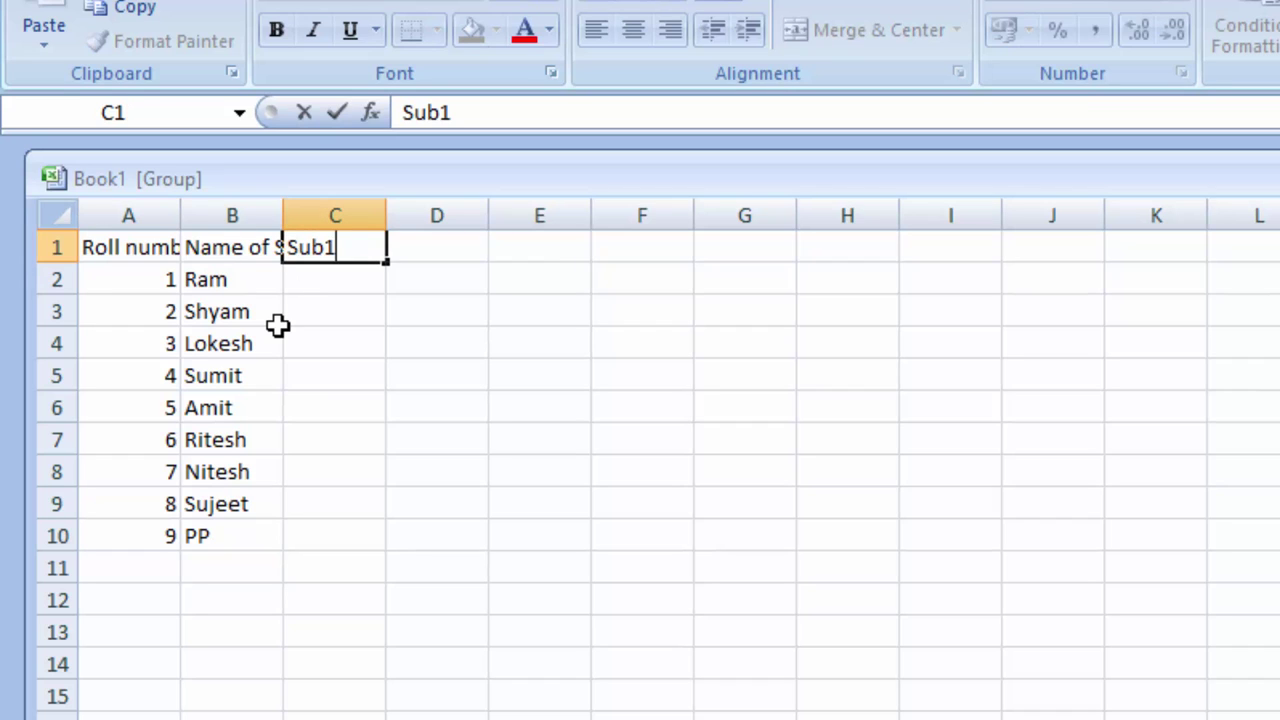
key(Tab)
text(Su)
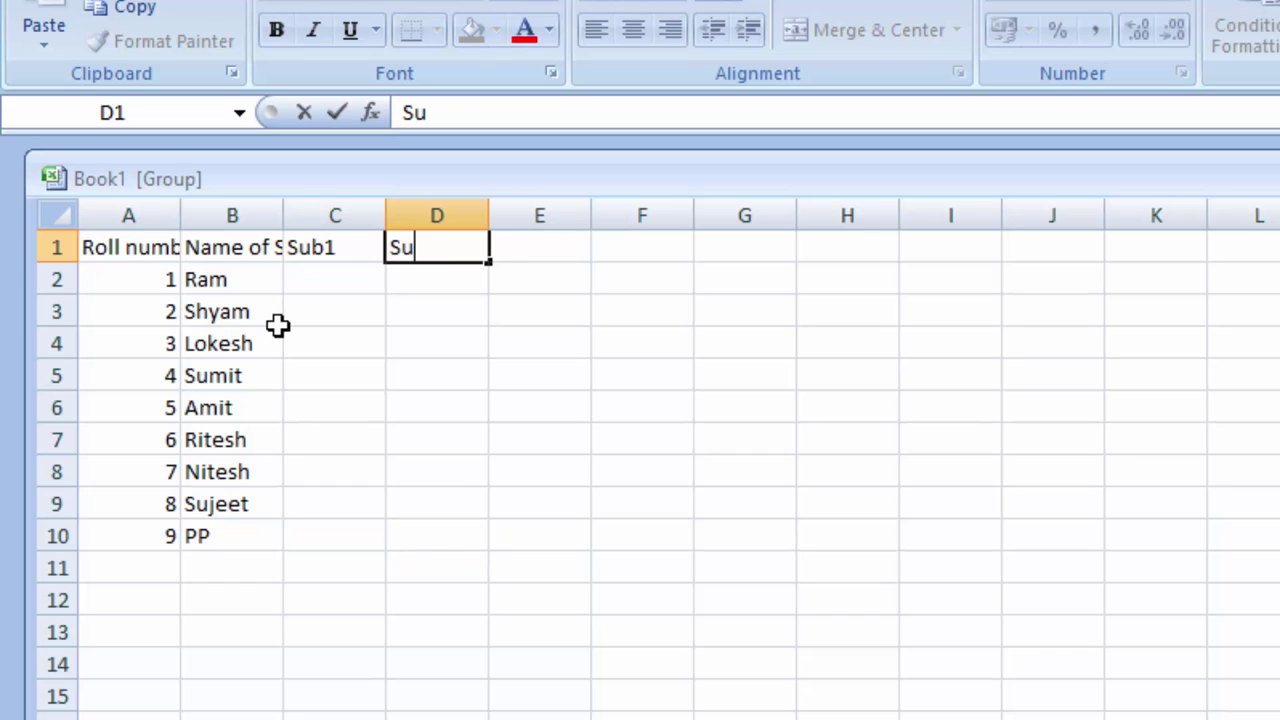
text(b2)
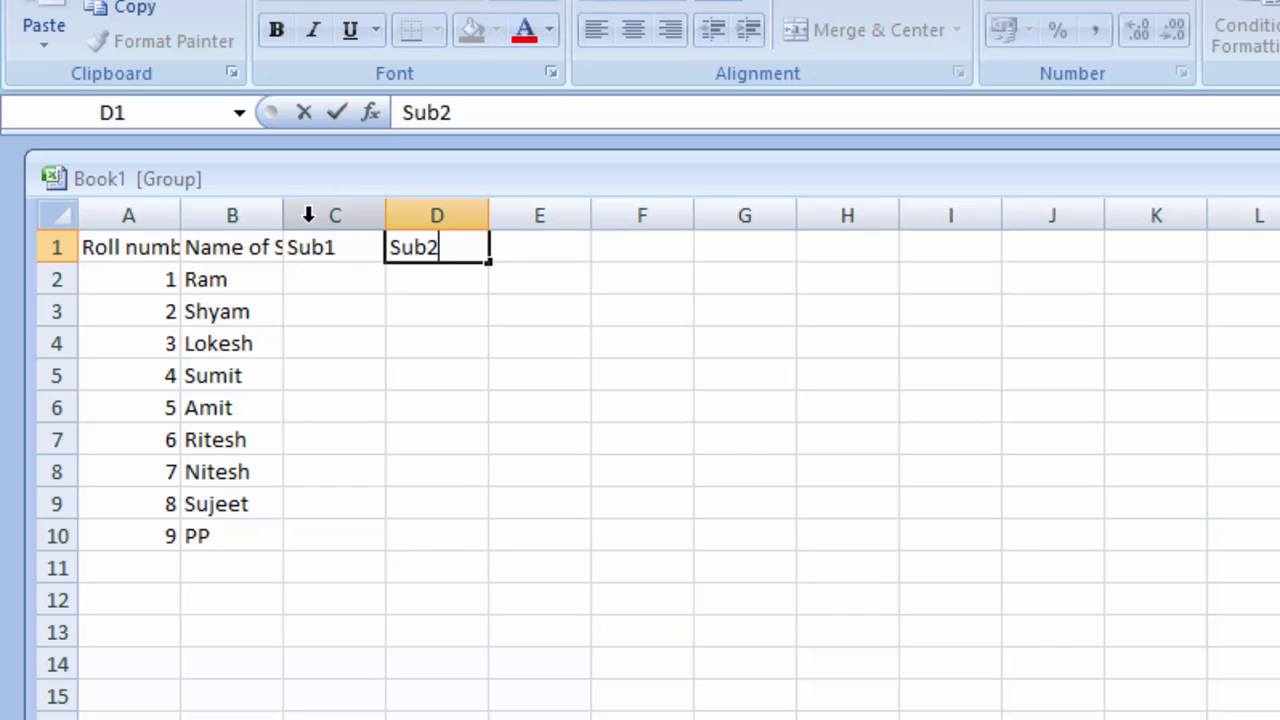
drag(340, 250, 470, 248)
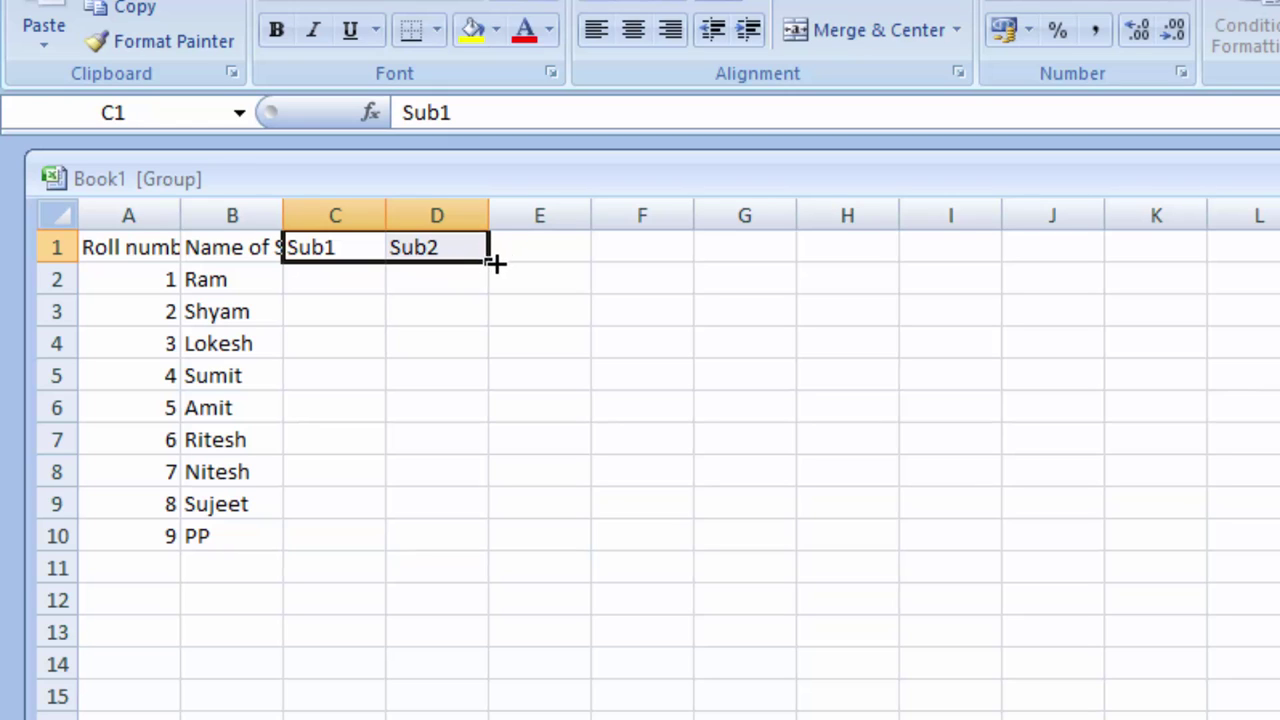
drag(490, 258, 766, 271)
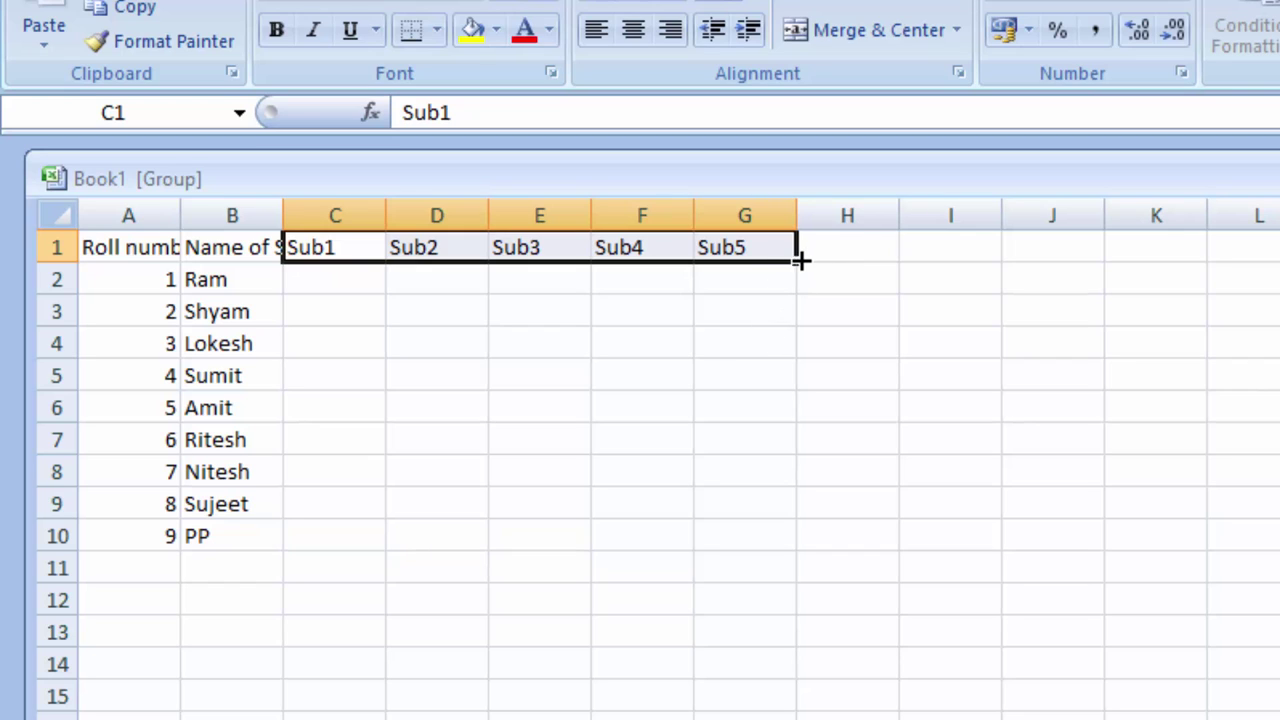
drag(797, 262, 850, 266)
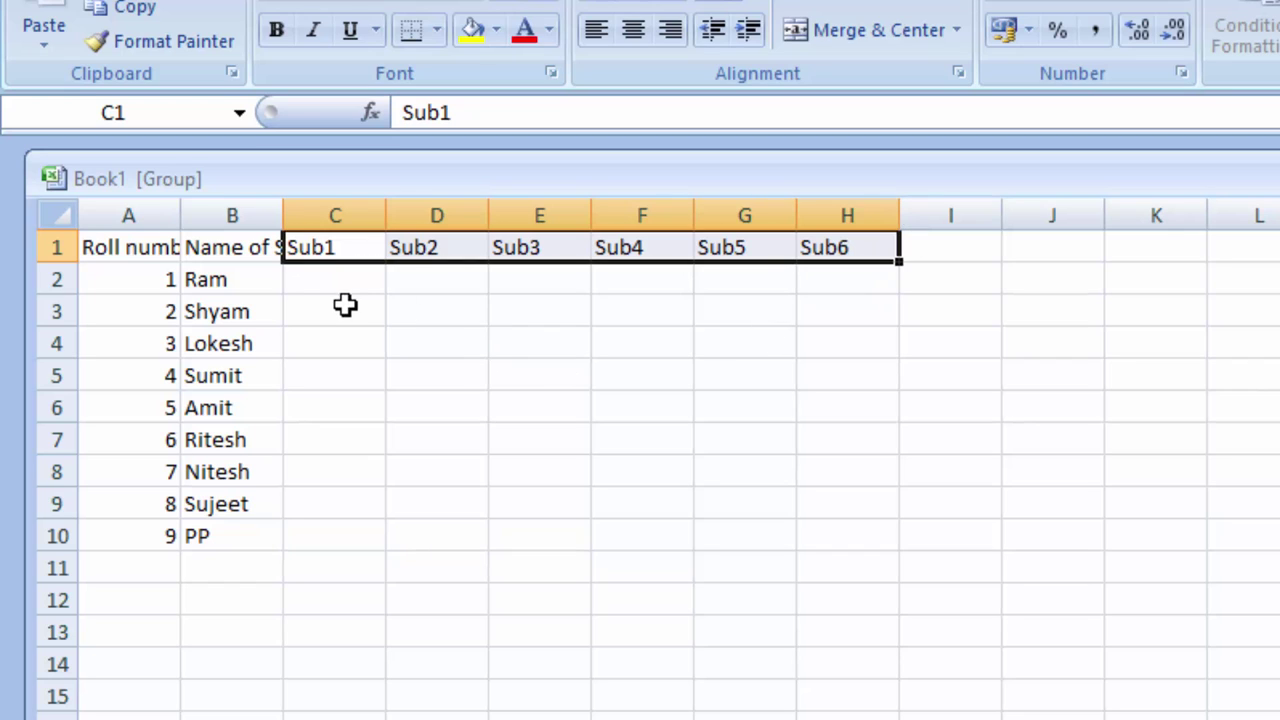
drag(334, 279, 814, 531)
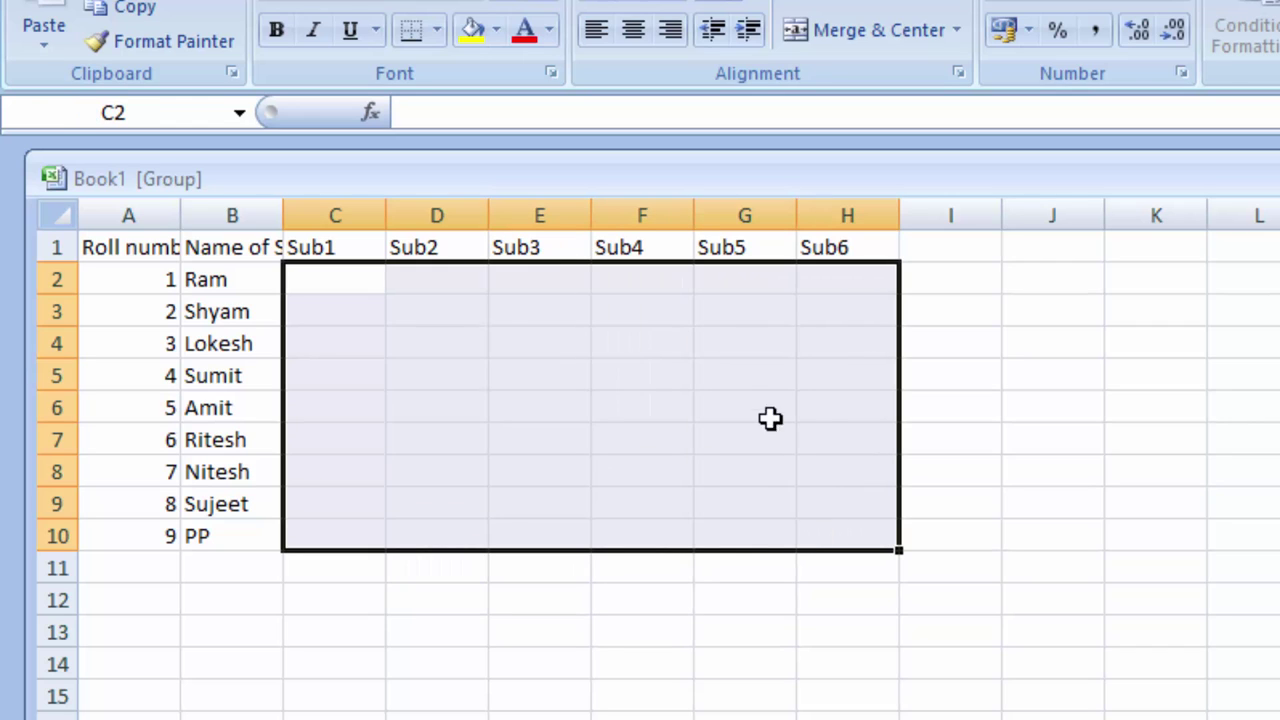
Fill all of C2:H10 at once with =RANDBETWEEN(5,90) random marks.
text(=r)
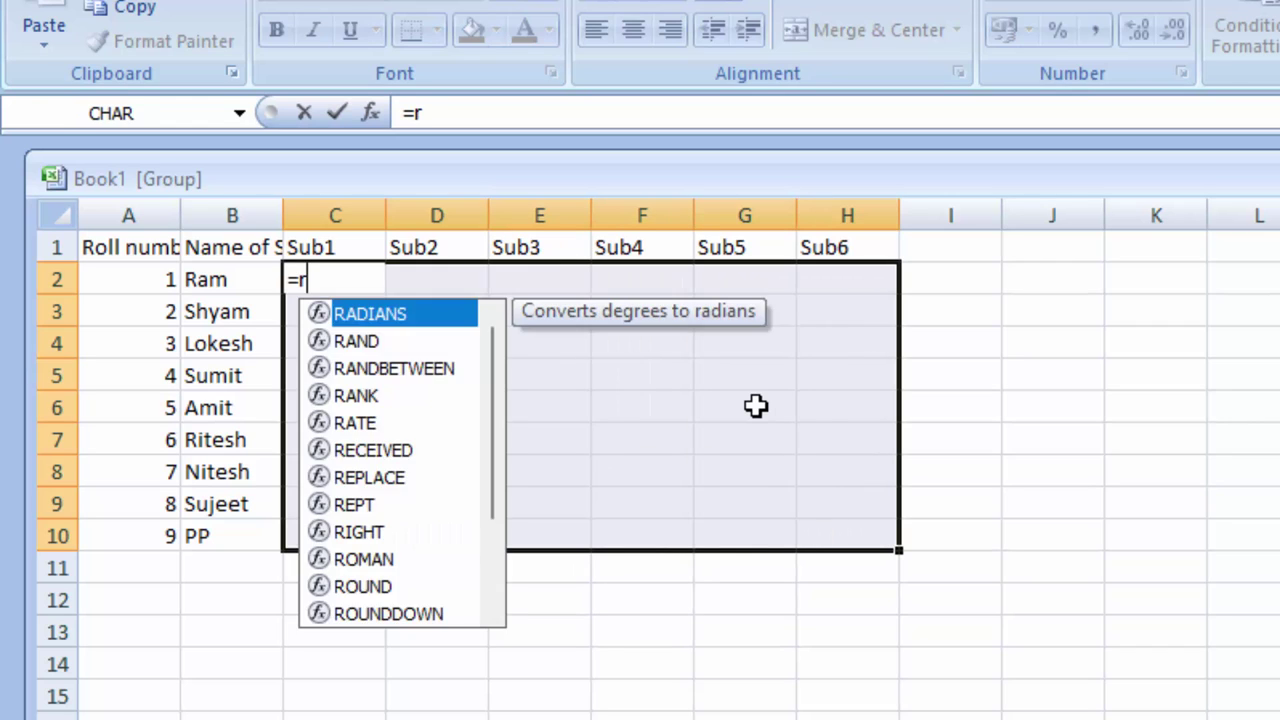
text(and)
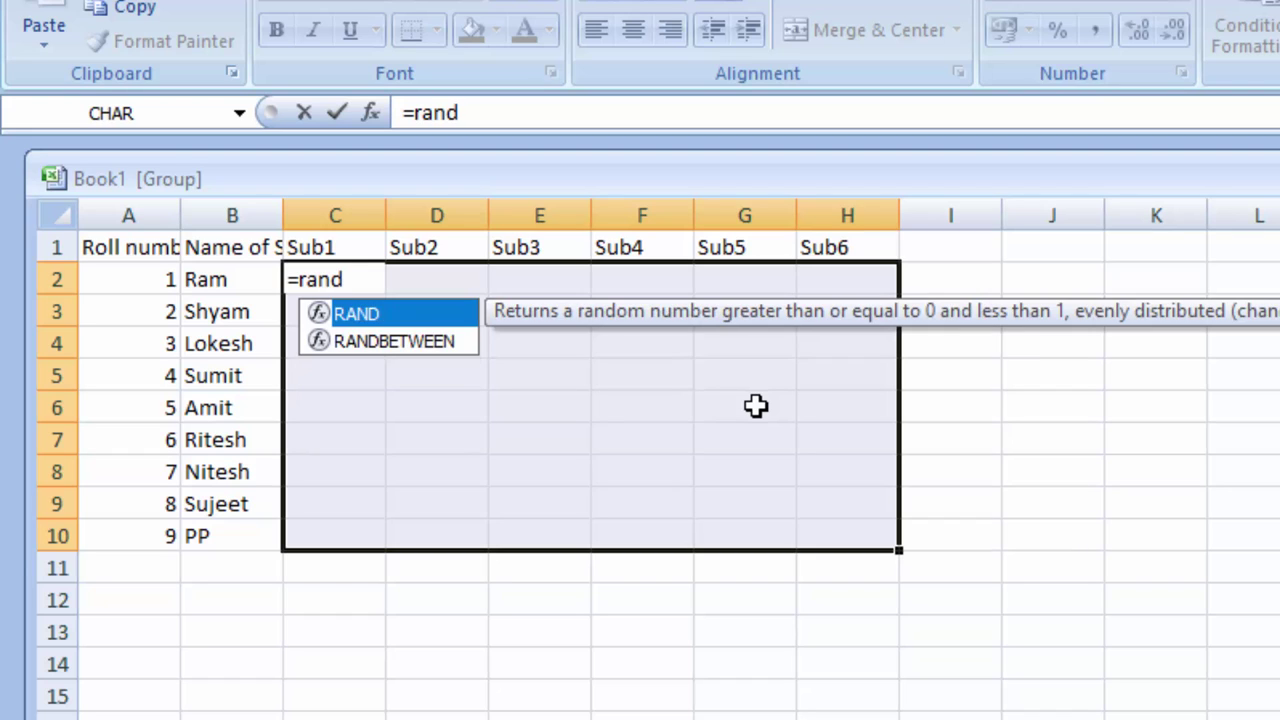
key(Down)
key(Tab)
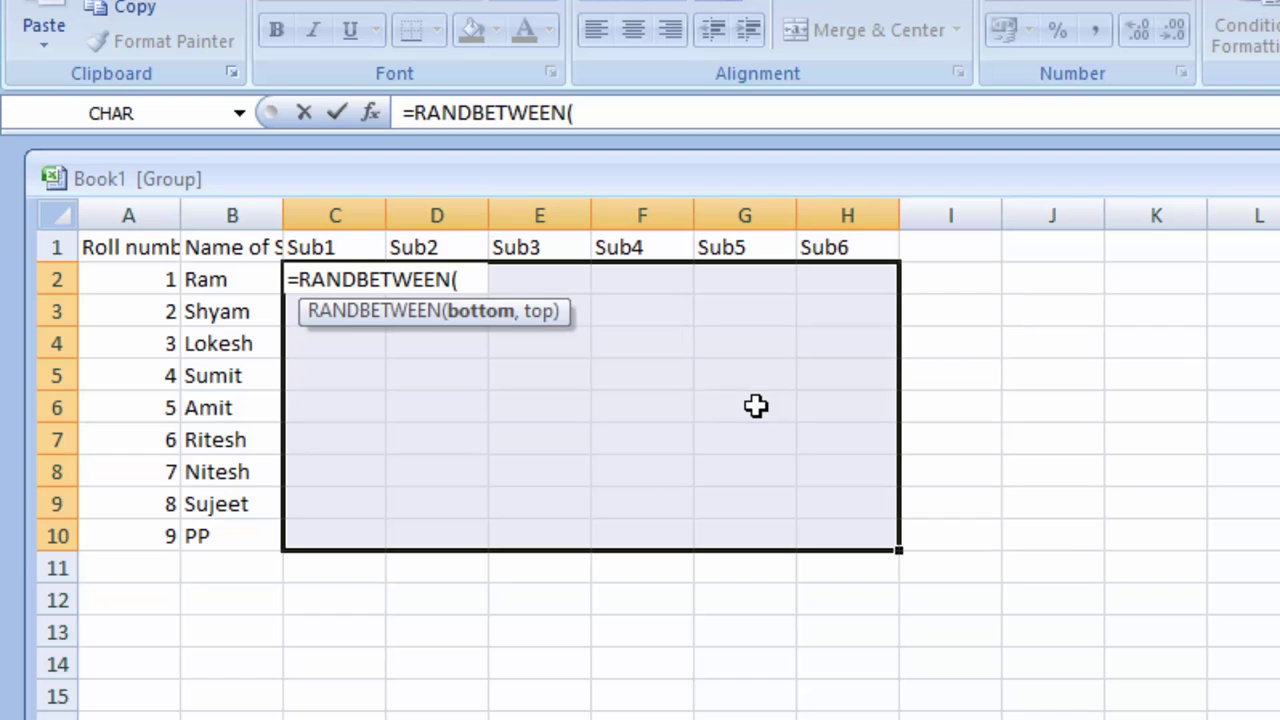
text(5,90)
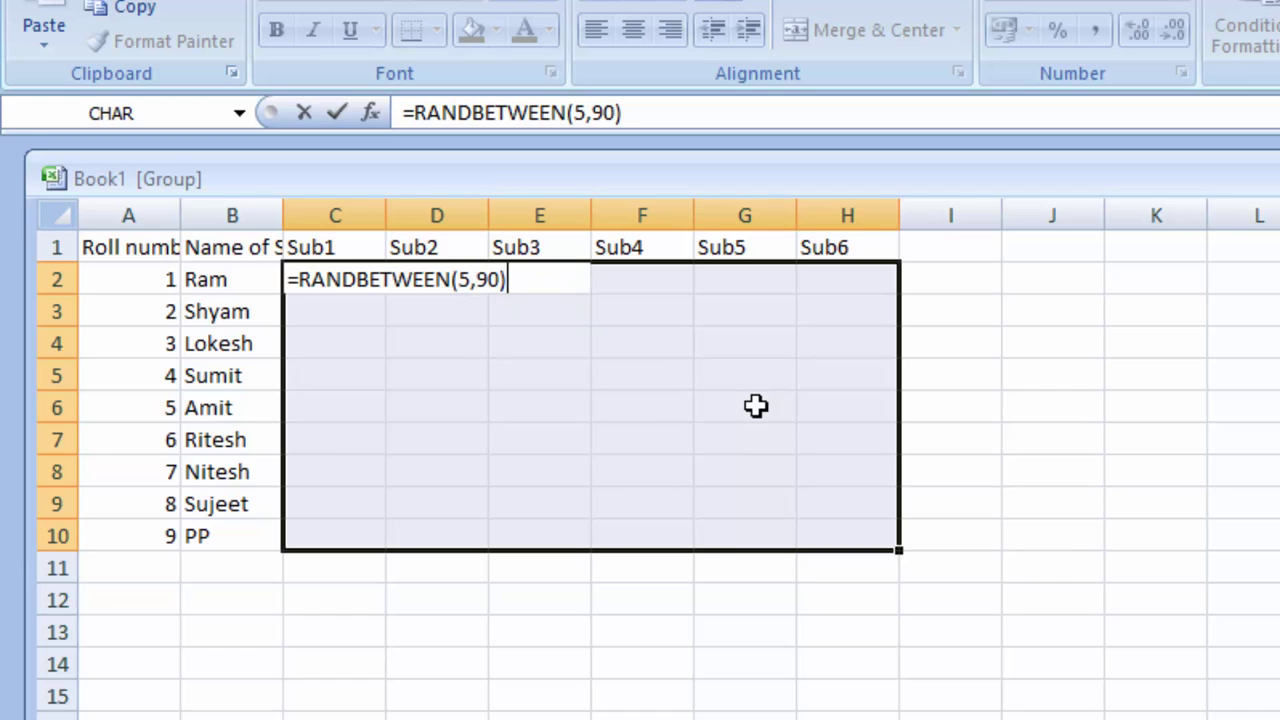
key(ctrl+Return)
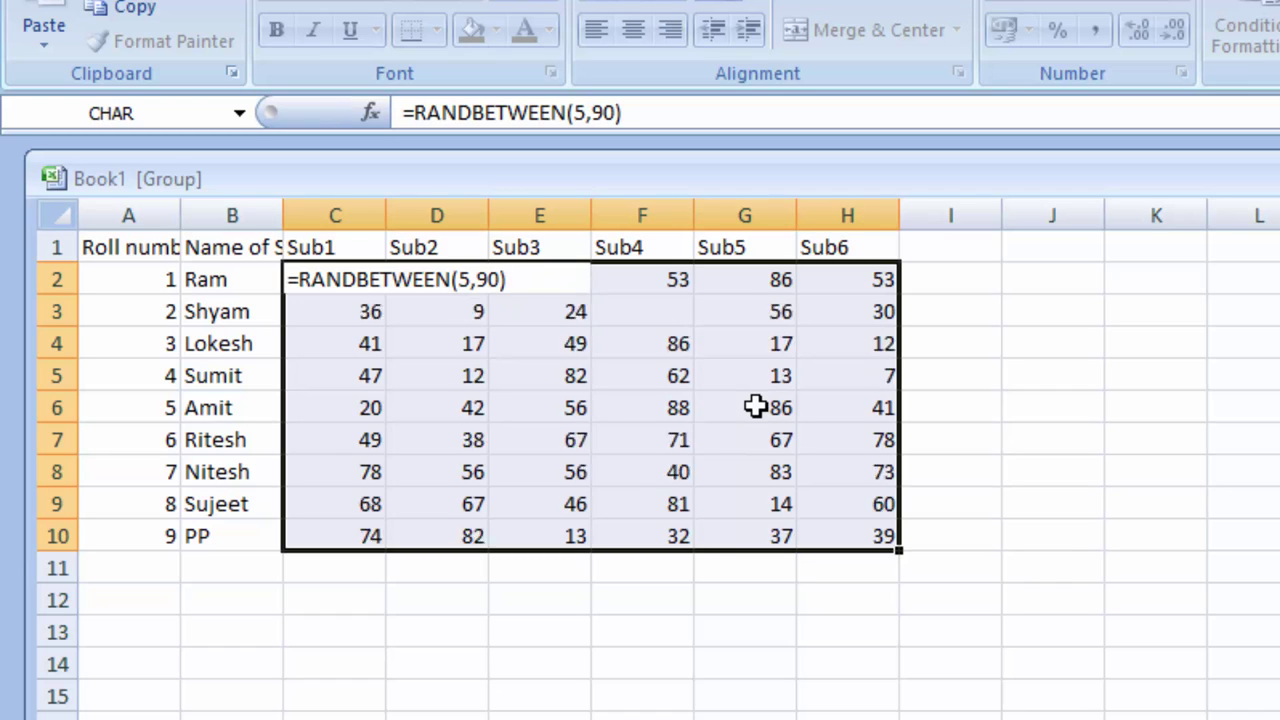
Copy the marks in C2:H10 and paste them back as values only to freeze them.
right_click(457, 368)
click(525, 425)
right_click(430, 341)
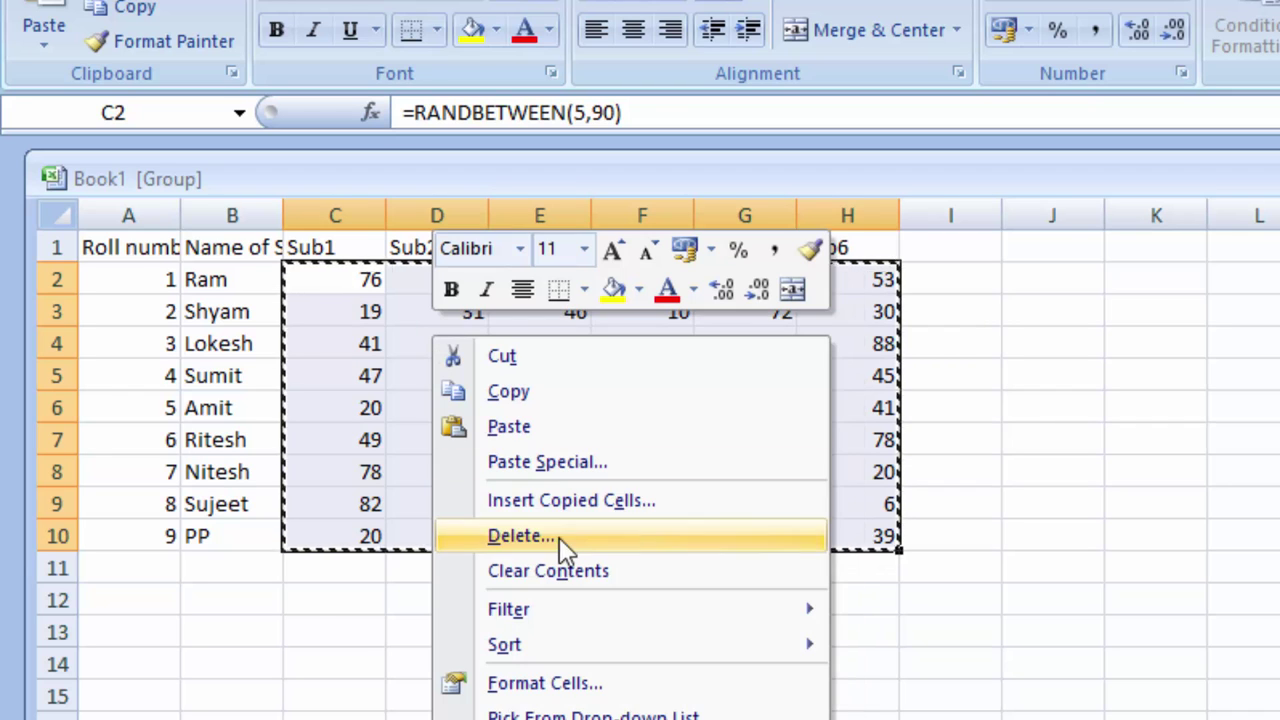
click(561, 463)
click(334, 334)
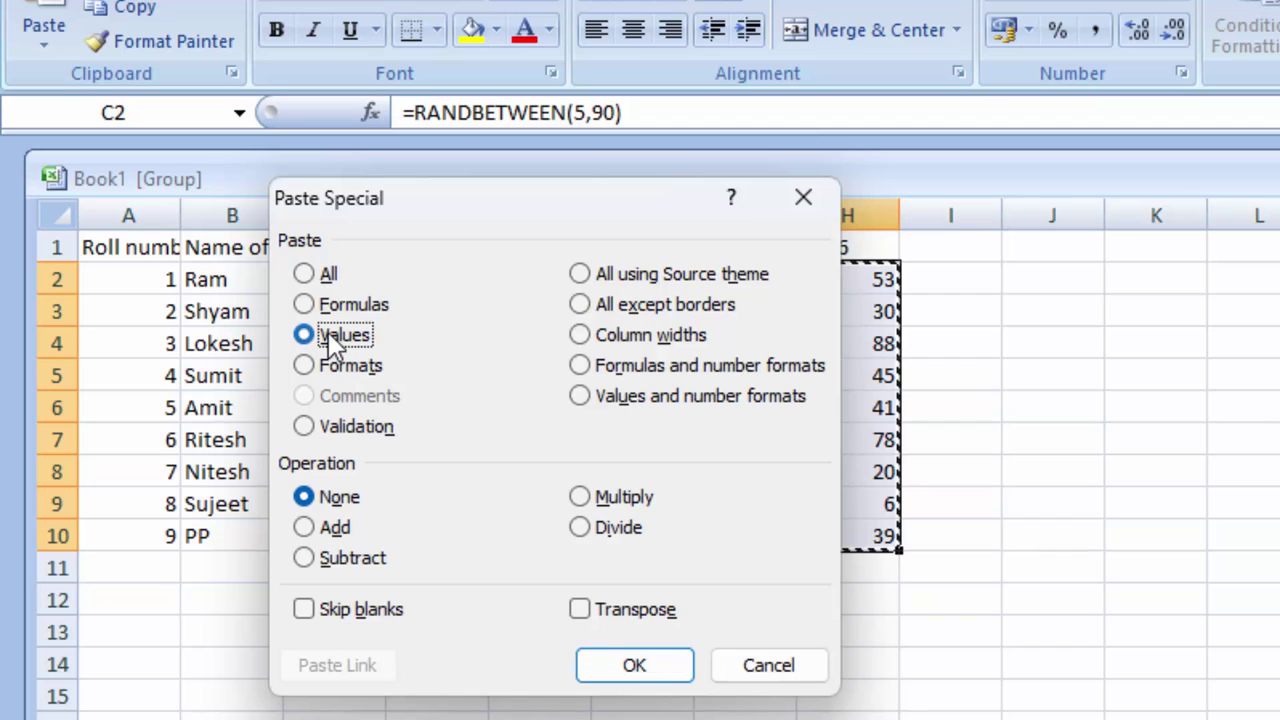
click(670, 672)
double_click(914, 714)
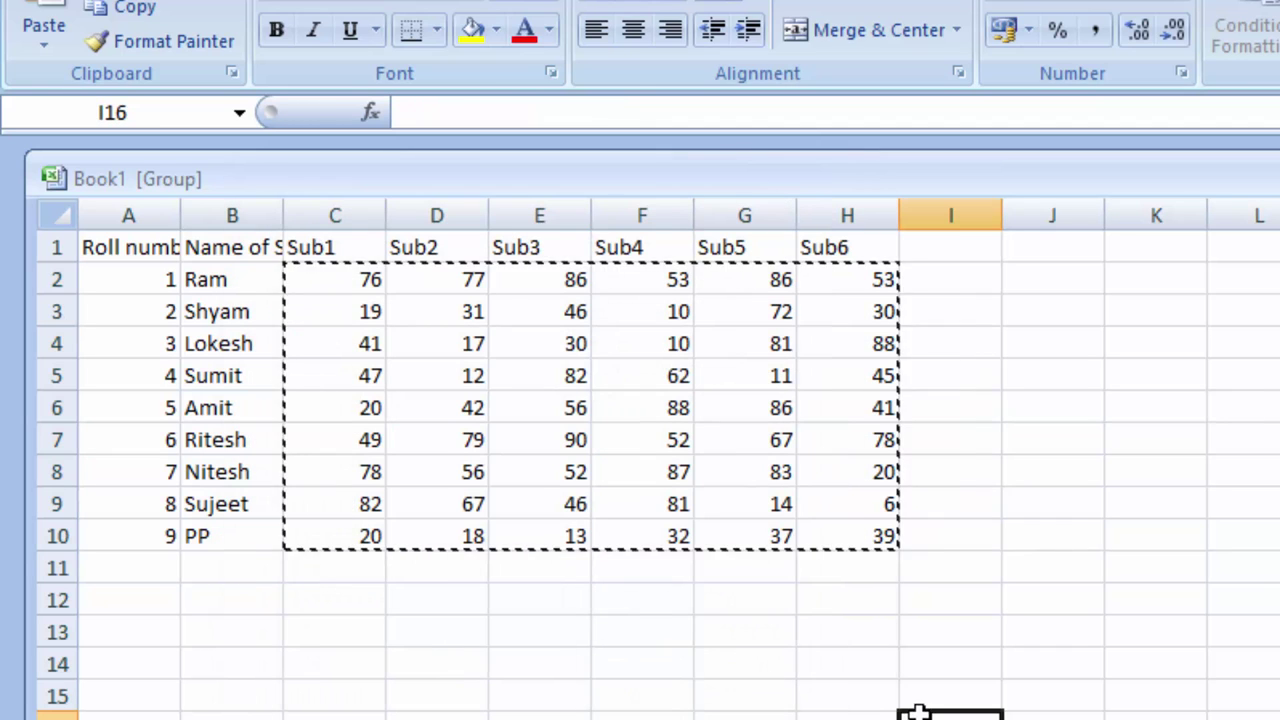
Add a 'Total' heading in I1 and fill =SUM(C2:H2) down I2:I10.
click(946, 244)
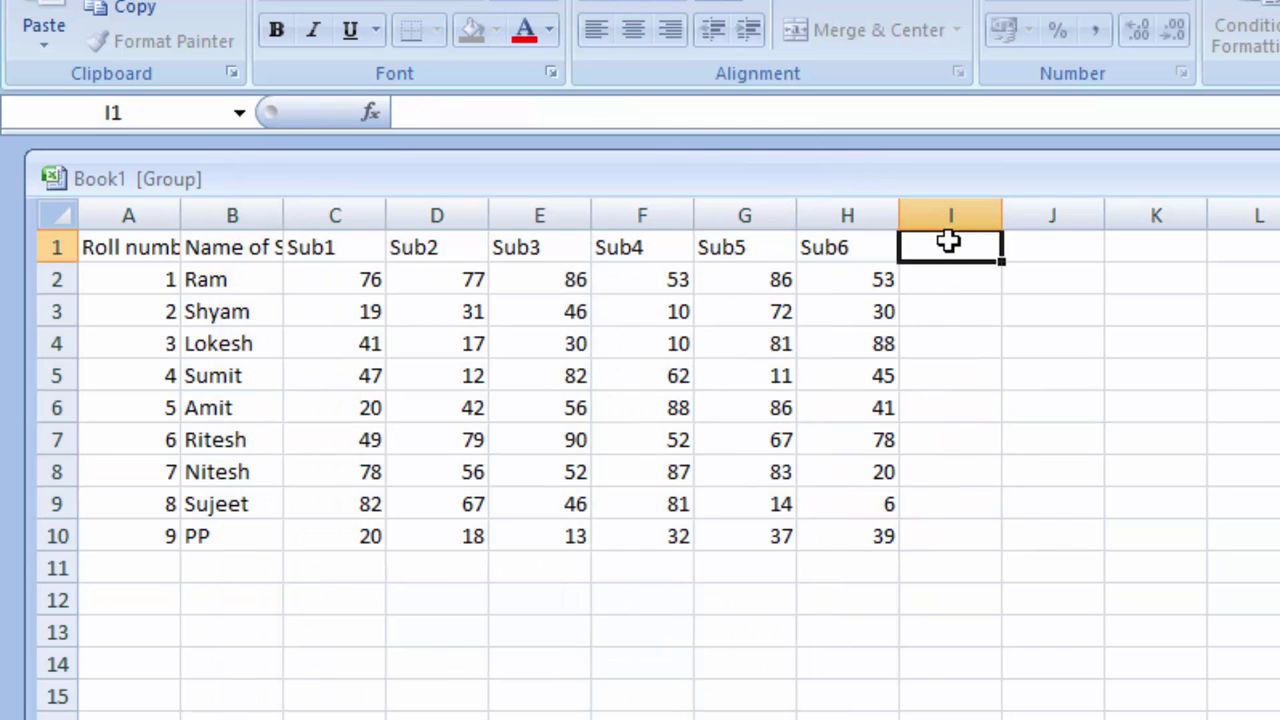
text(T)
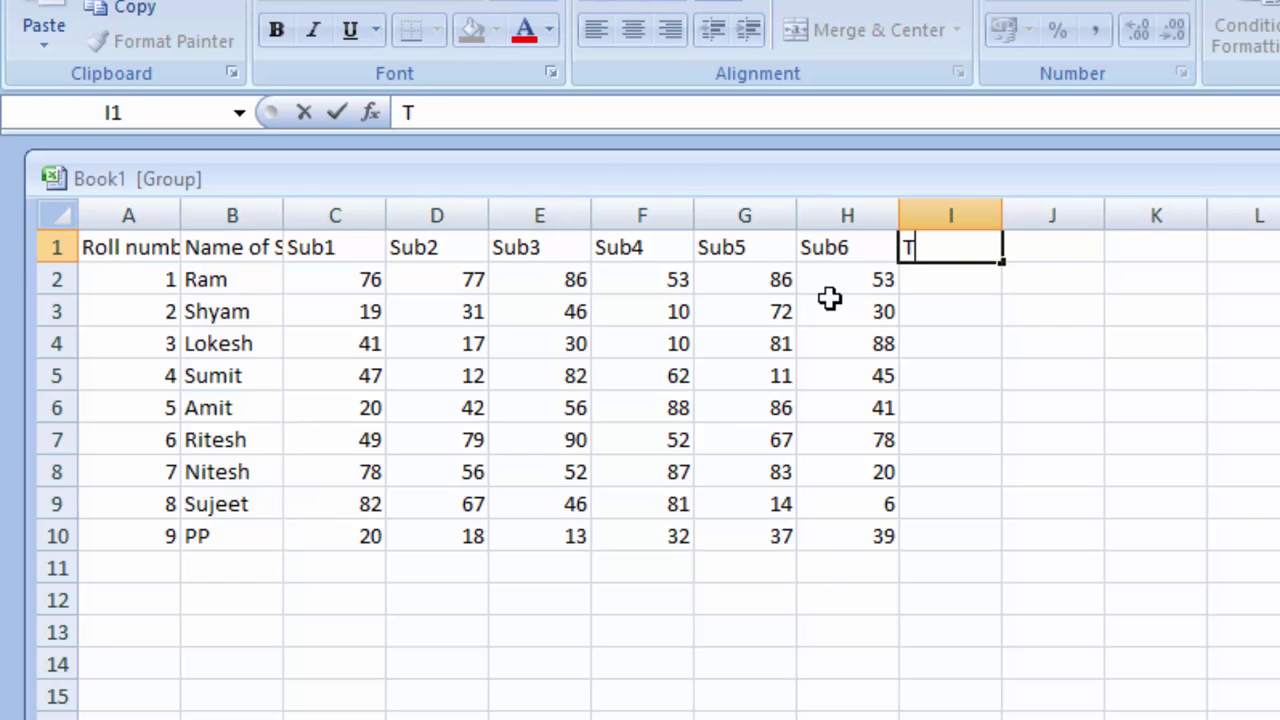
text(otal)
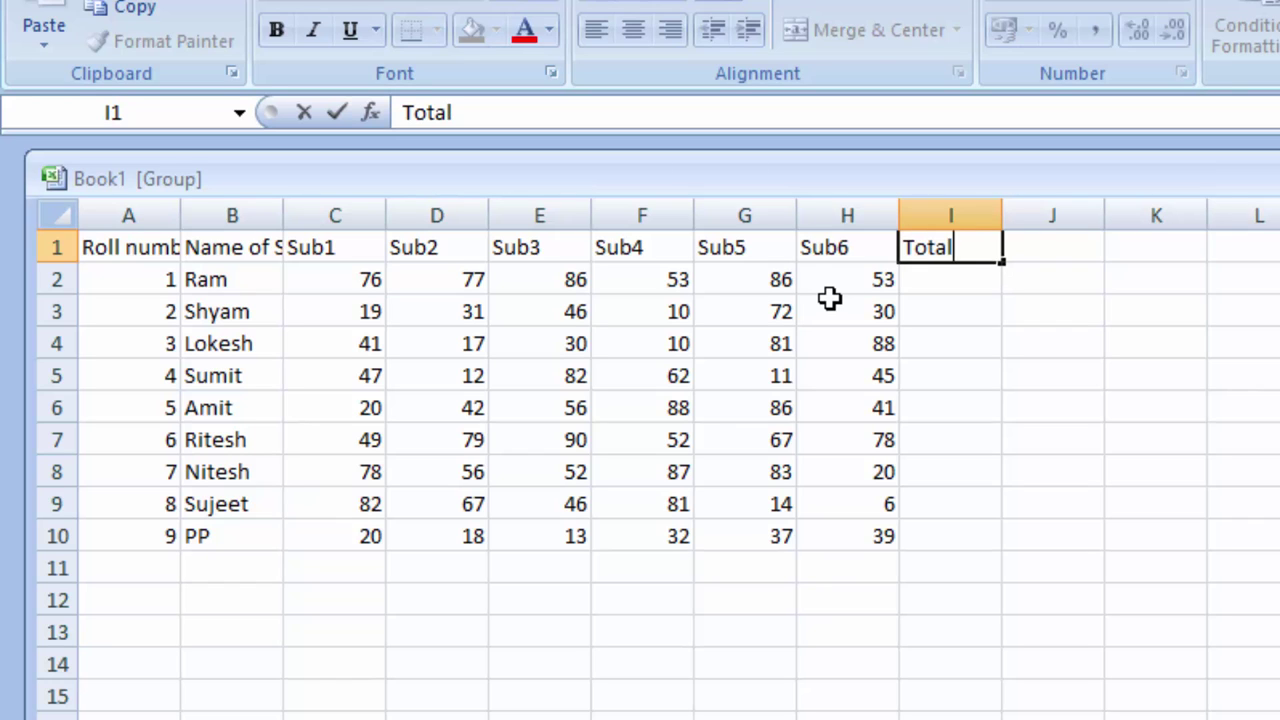
key(Return)
text(=su)
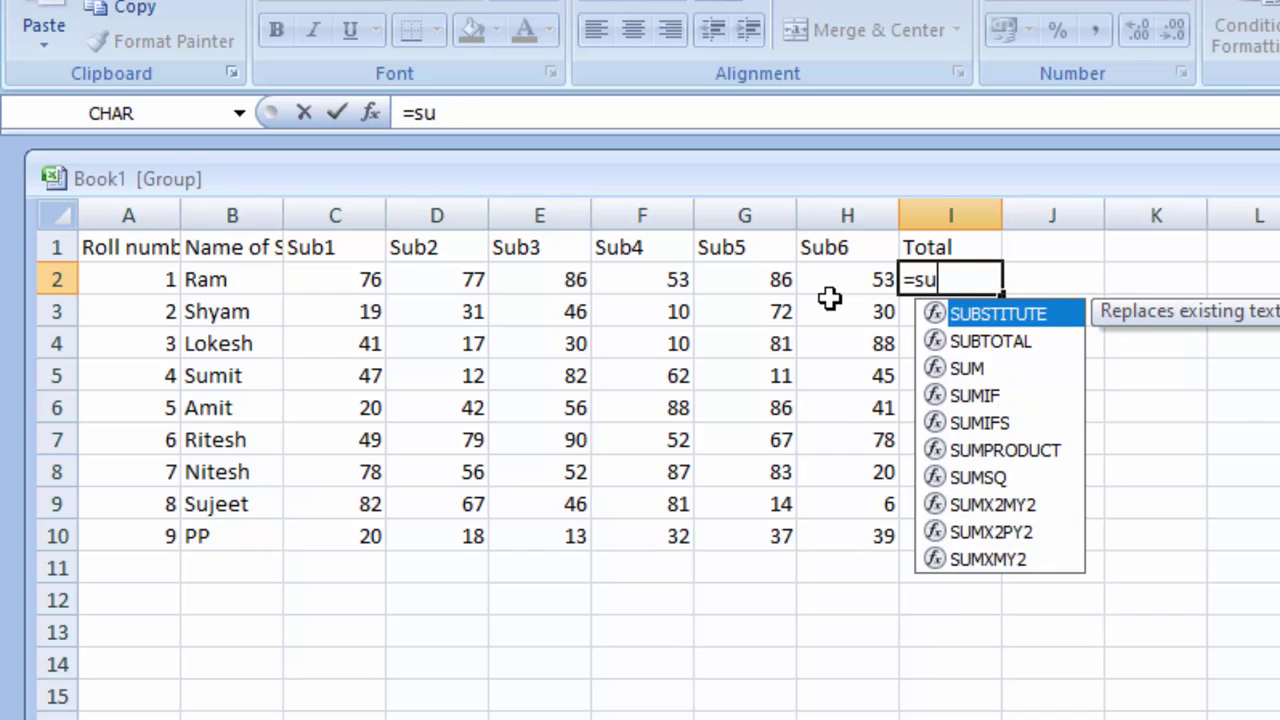
text(m)
key(Tab)
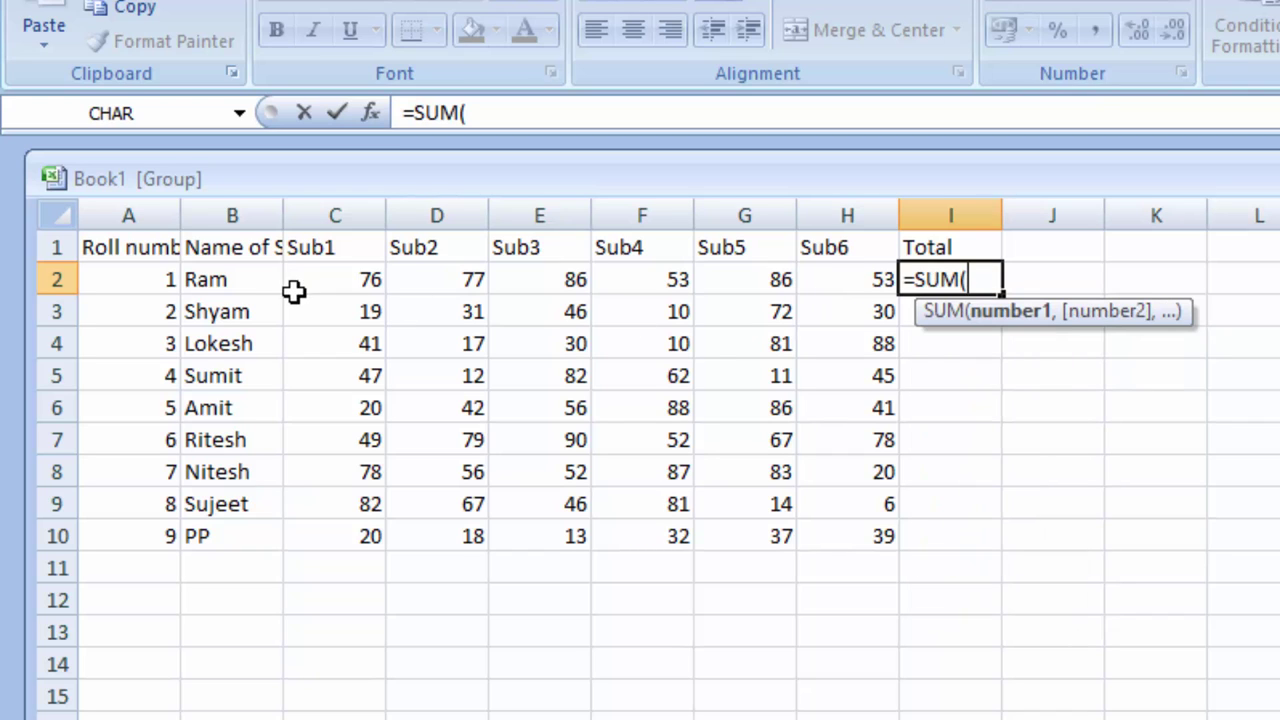
drag(310, 280, 811, 278)
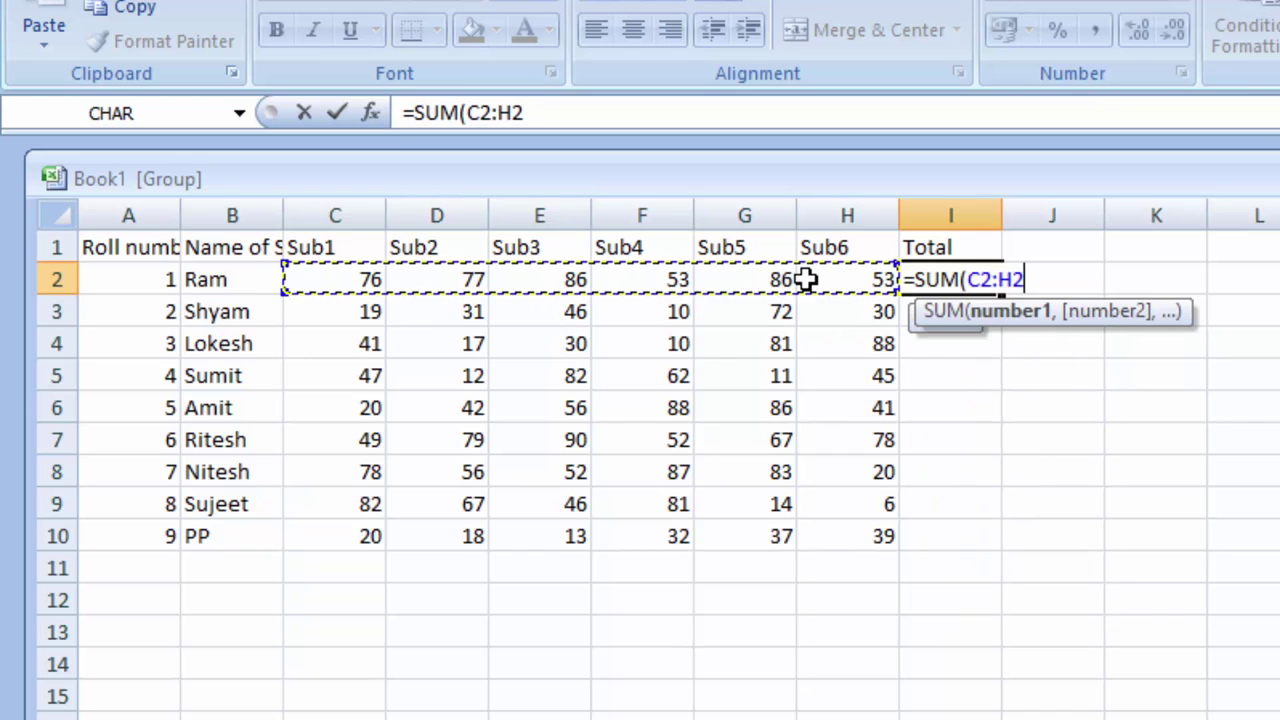
text())
key(Return)
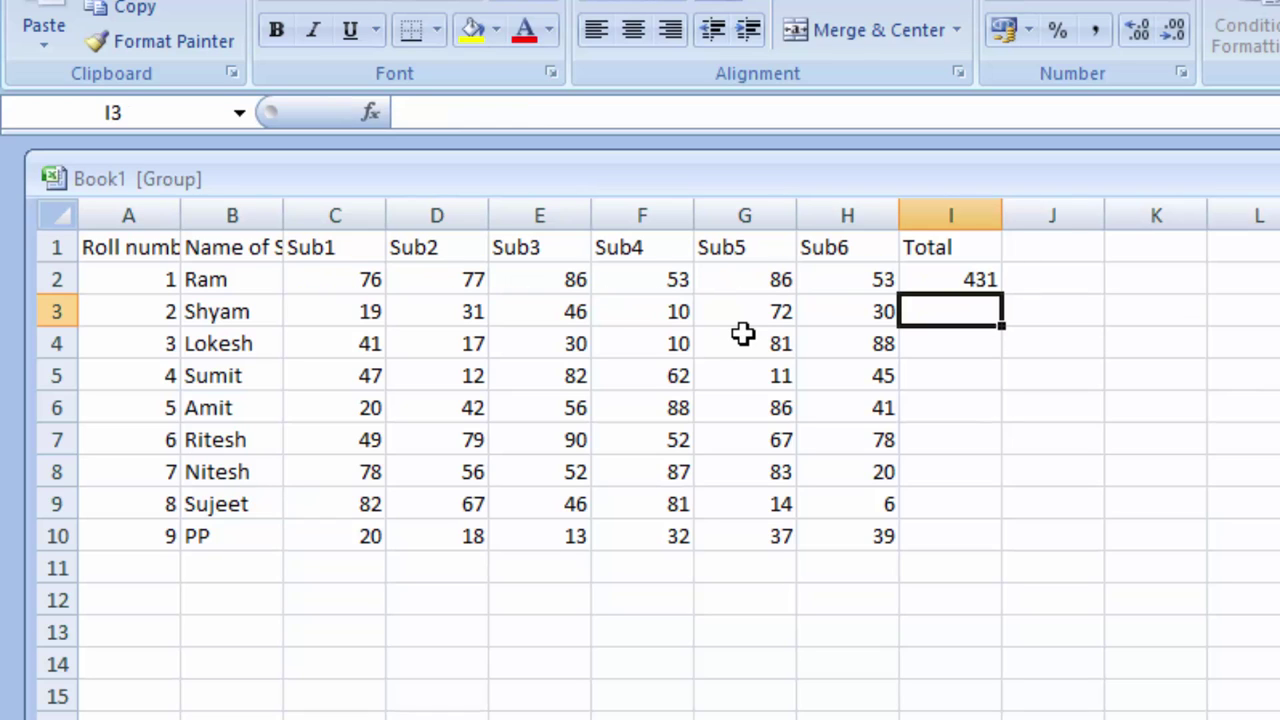
click(985, 280)
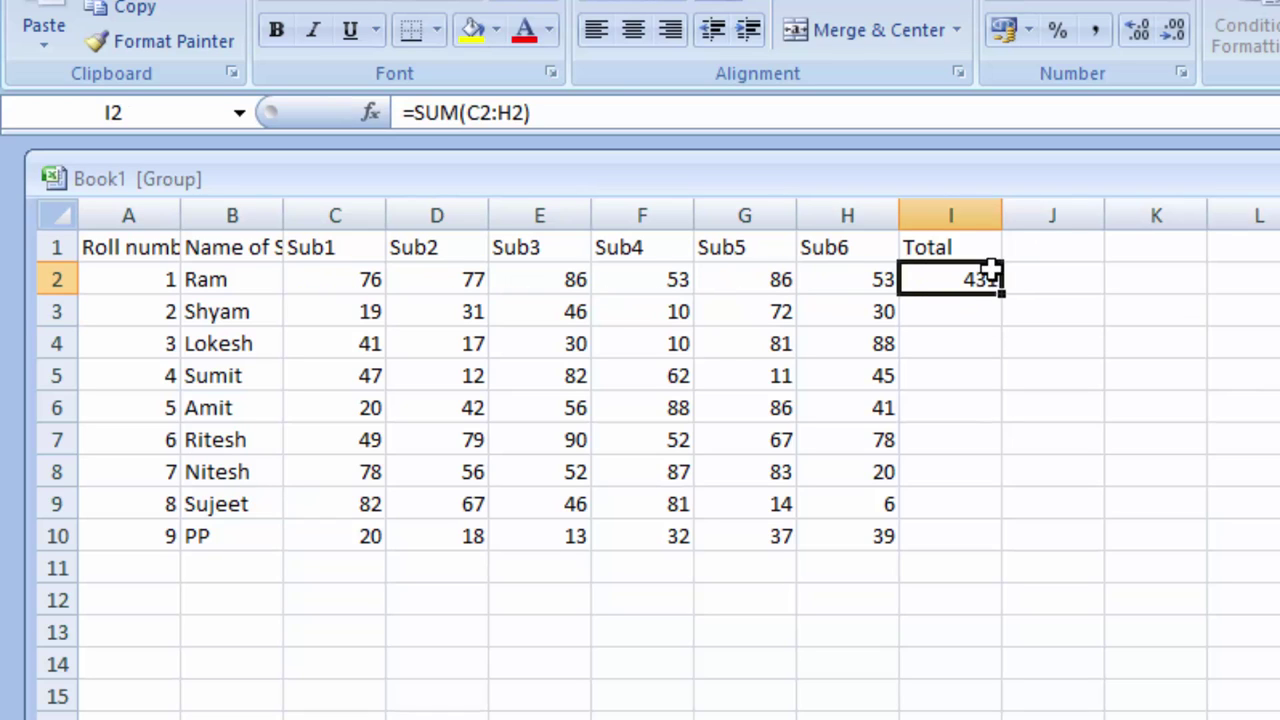
double_click(1001, 296)
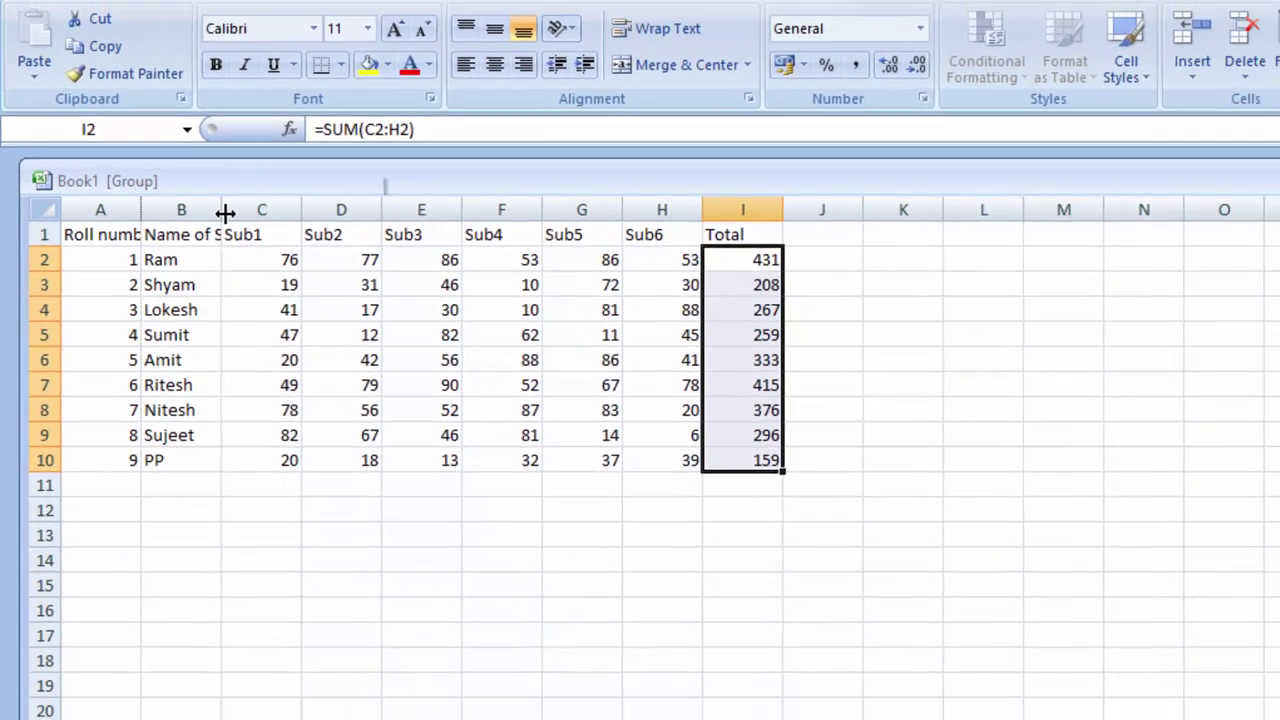
Autofit columns A and B, then apply All Borders to the whole A1:I10 marksheet.
double_click(225, 213)
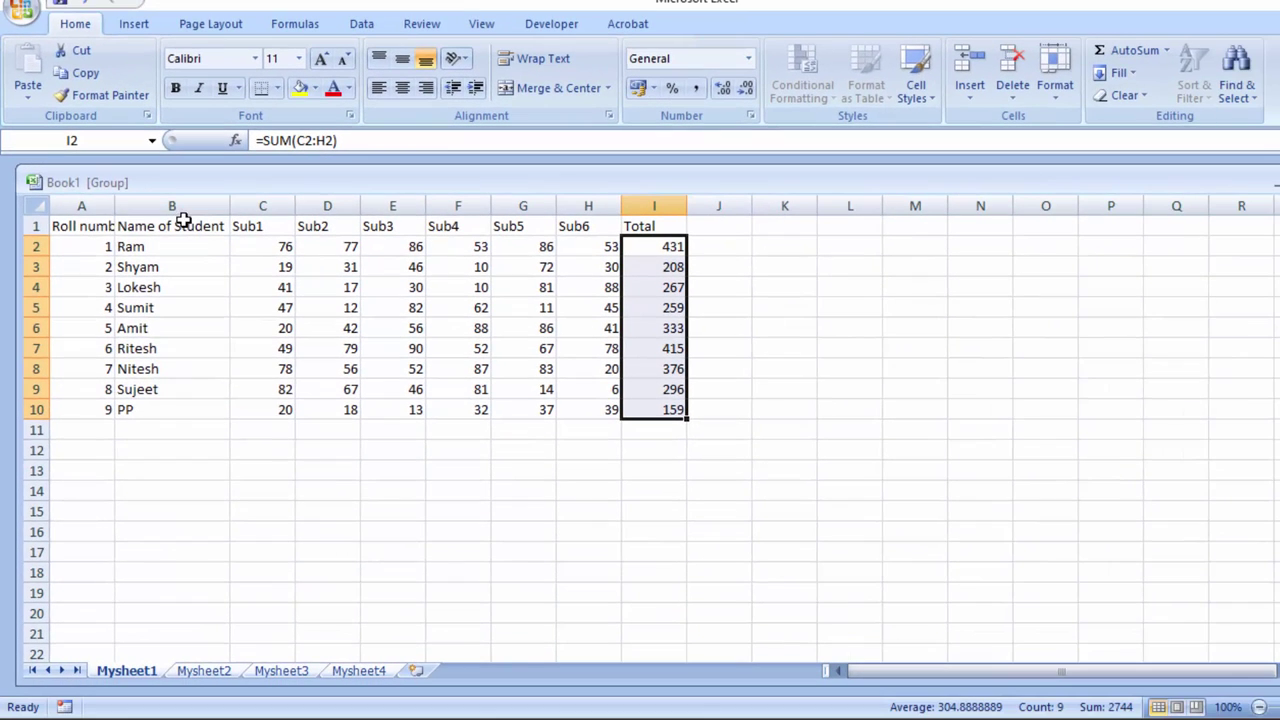
double_click(117, 198)
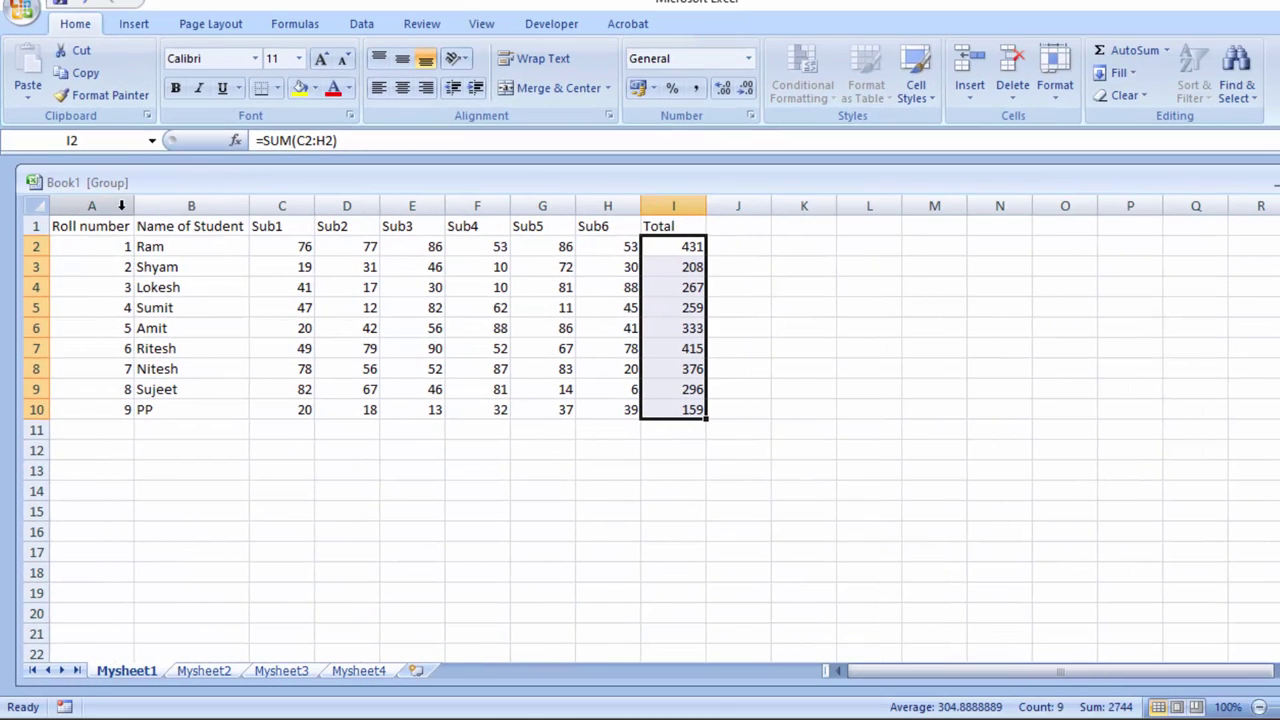
click(182, 306)
key(ctrl+a)
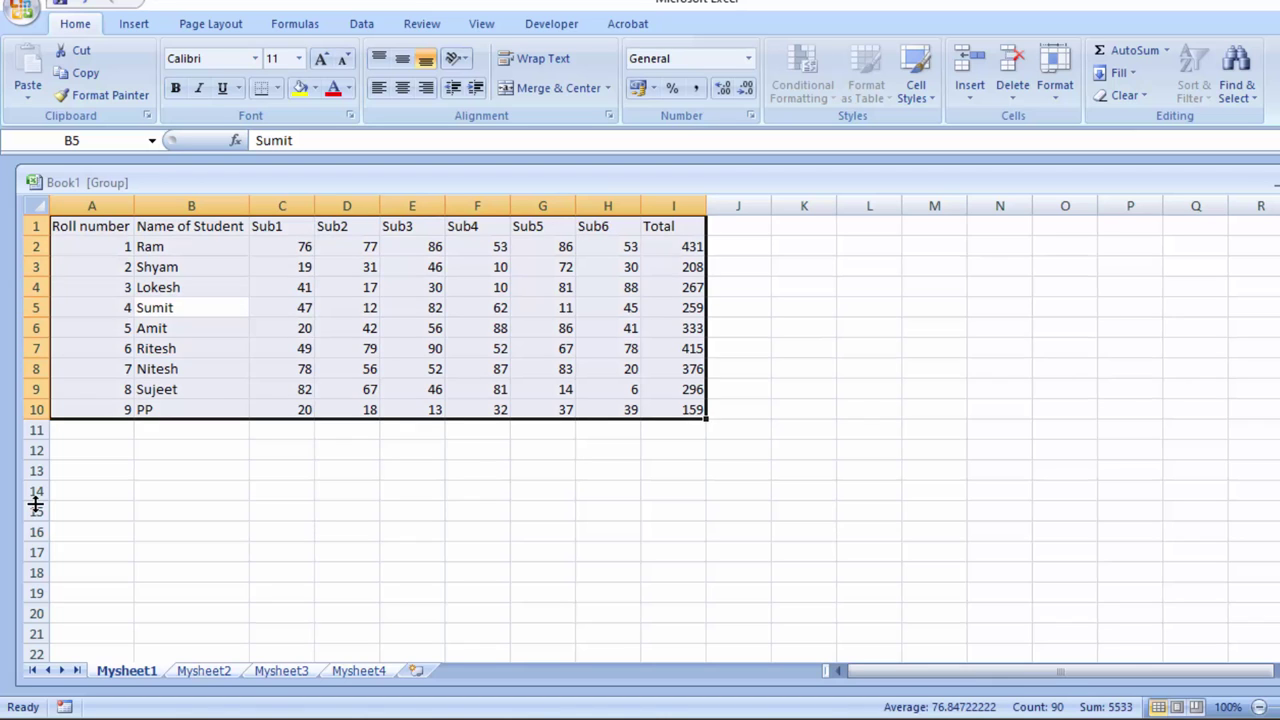
key(alt+h)
key(b)
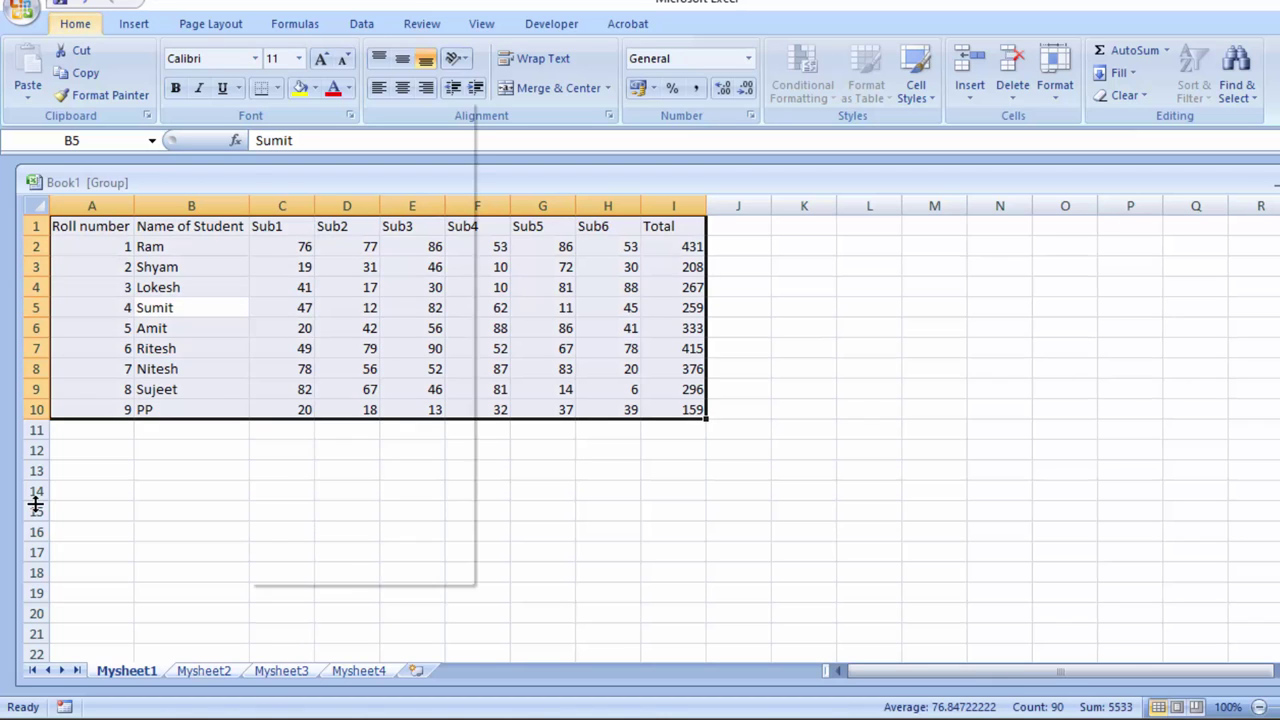
key(a)
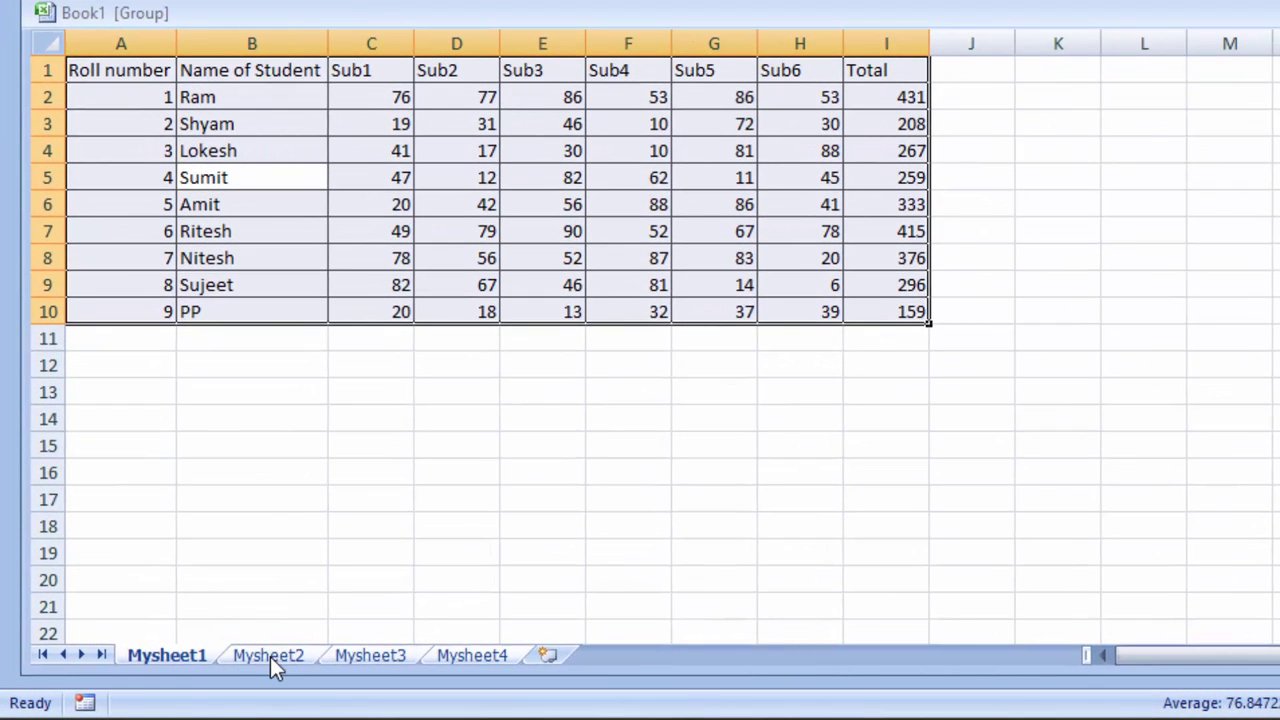
Ungroup the sheets and check the marksheet copies on Mysheet1–3, ending on Mysheet4.
click(270, 657)
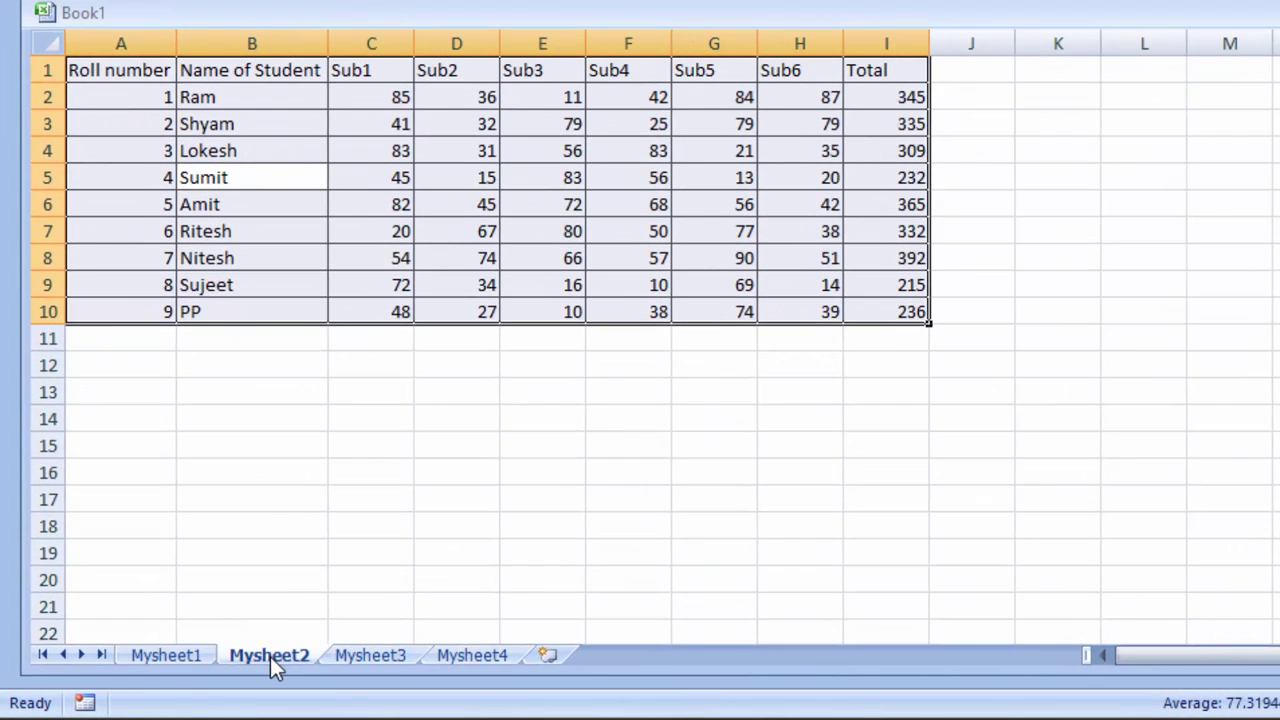
click(184, 660)
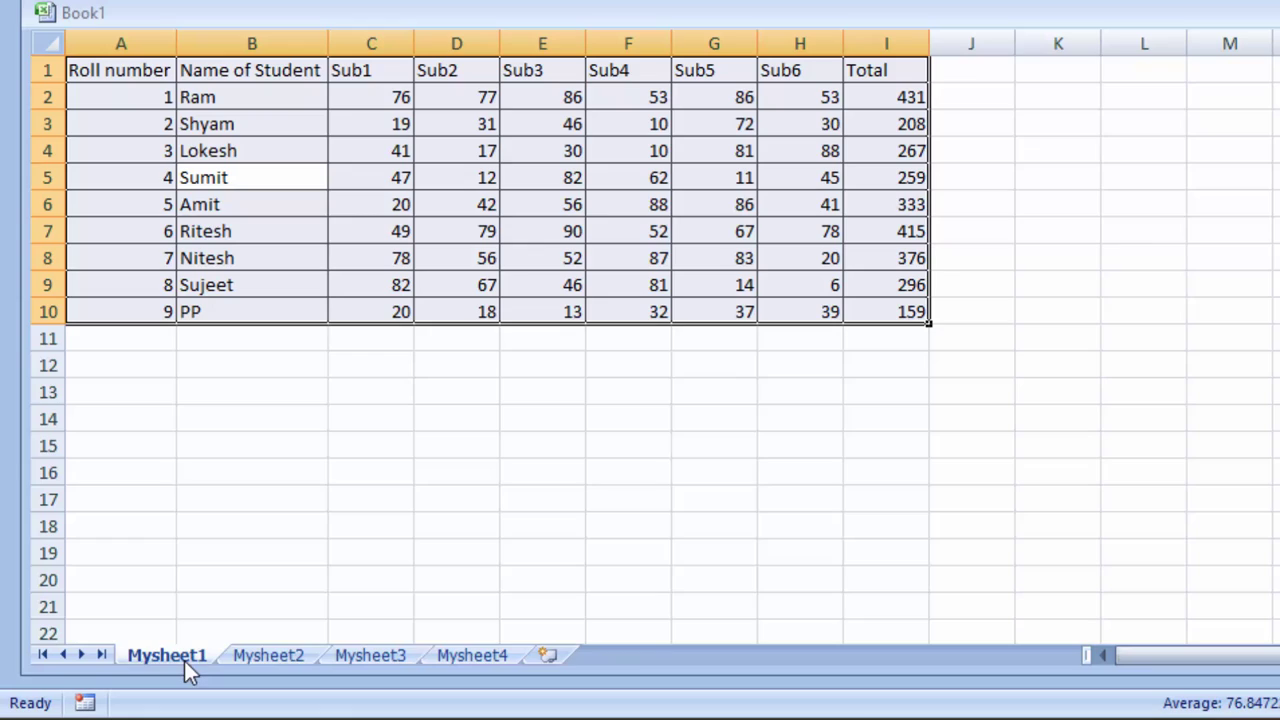
click(249, 662)
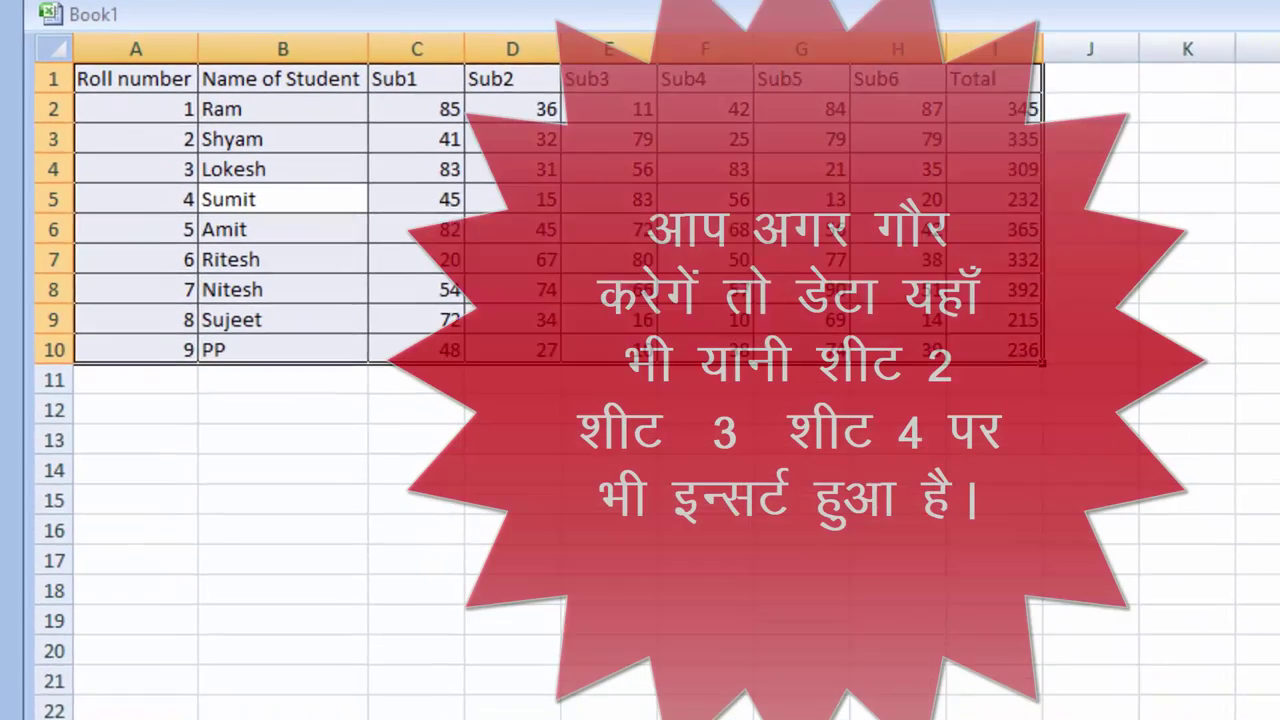
key(ctrl+Page_Down)
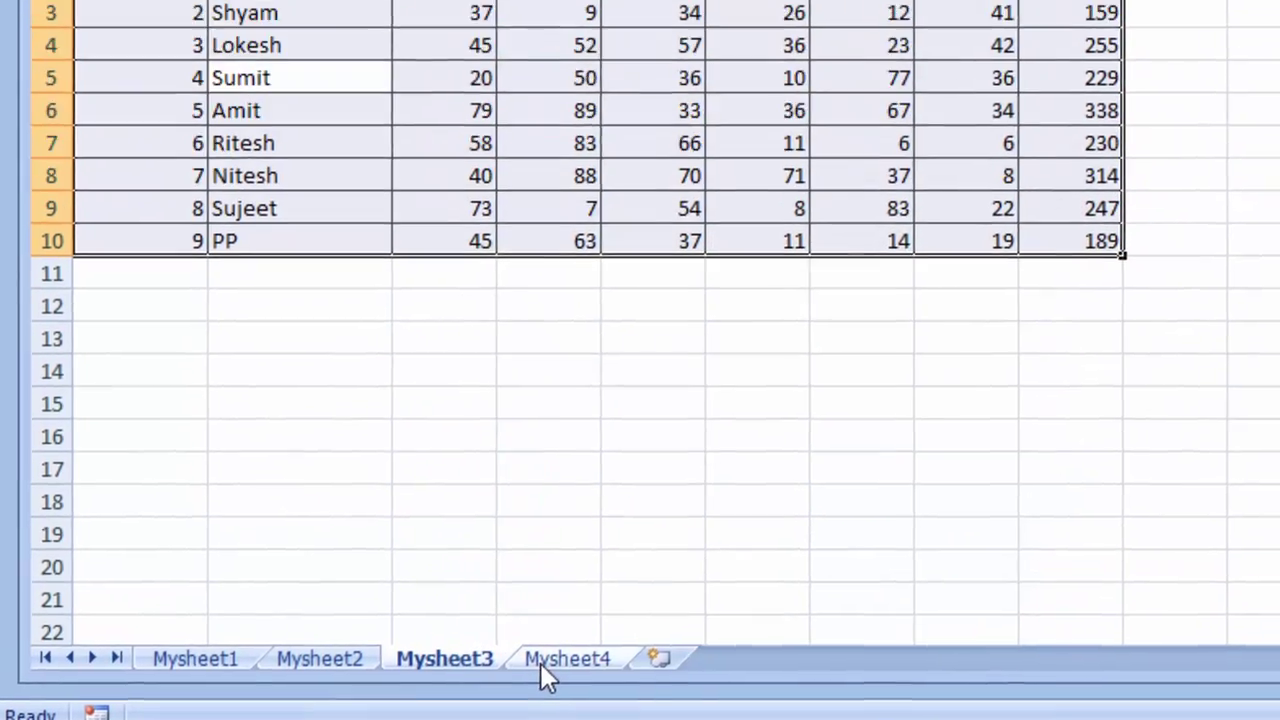
click(543, 662)
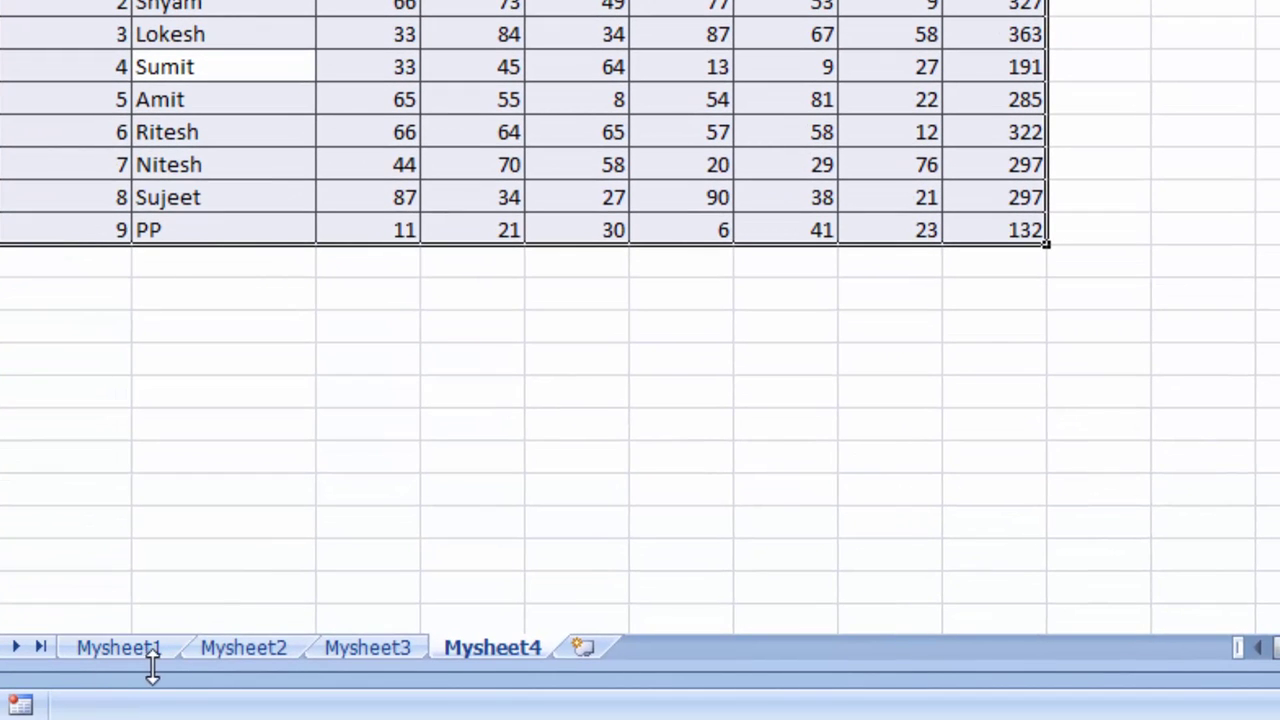
Insert new blank worksheets, creating Sheet6 and Sheet7 after Sheet5.
click(580, 648)
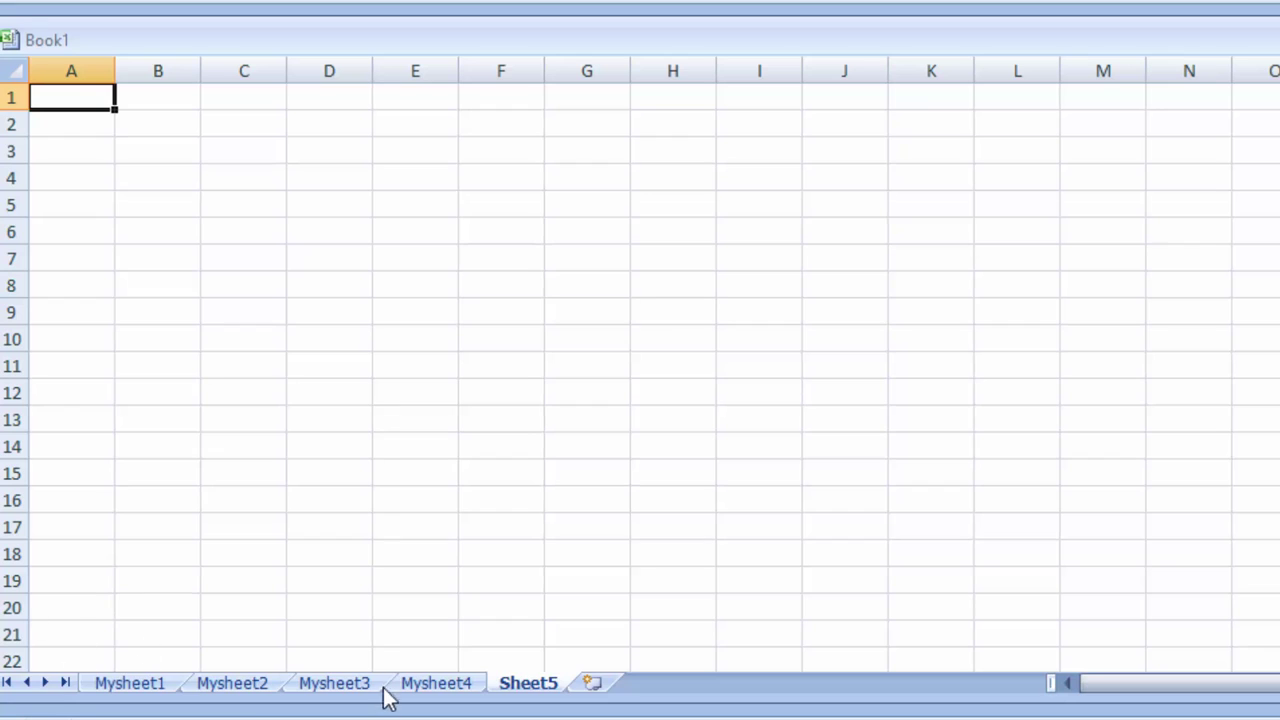
right_click(527, 686)
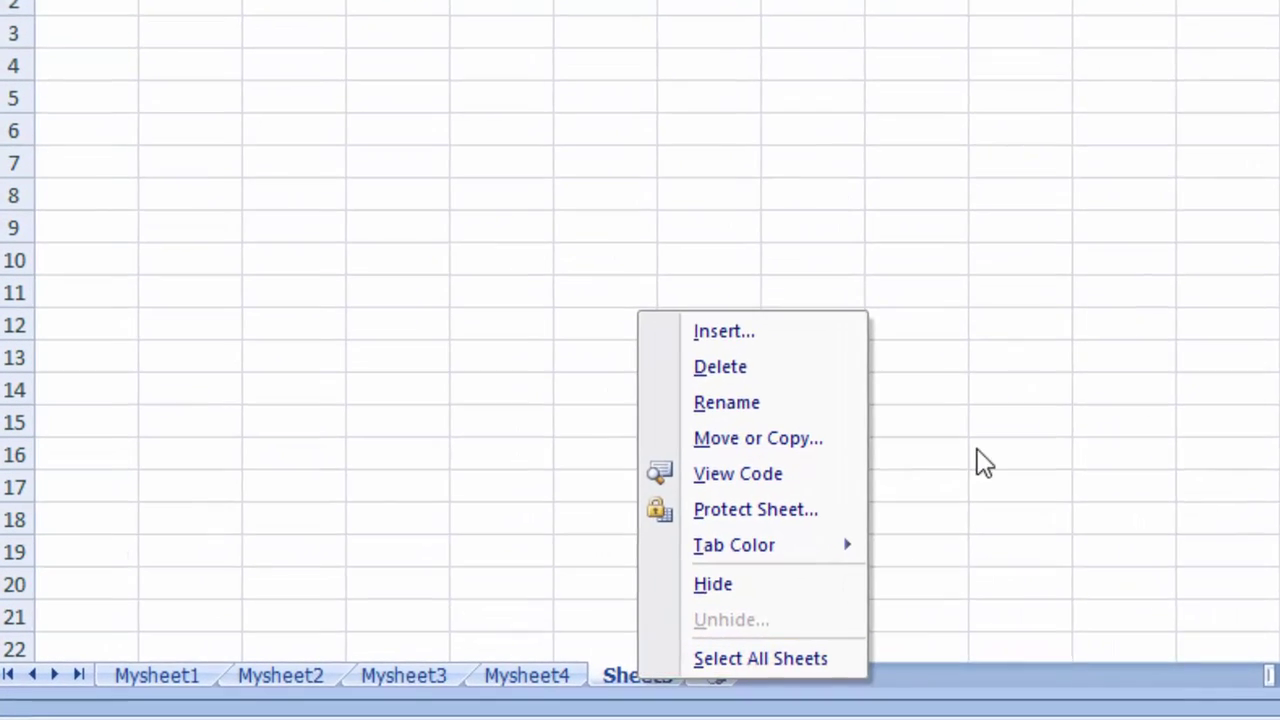
click(790, 500)
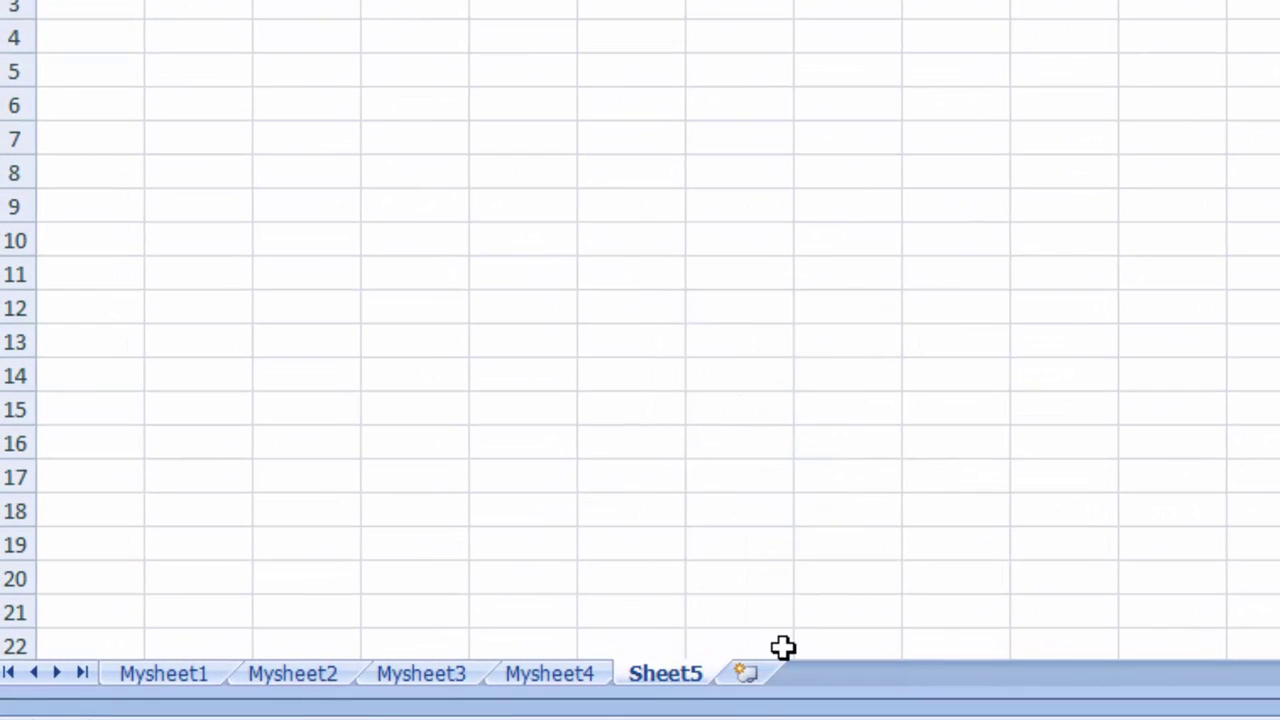
click(761, 676)
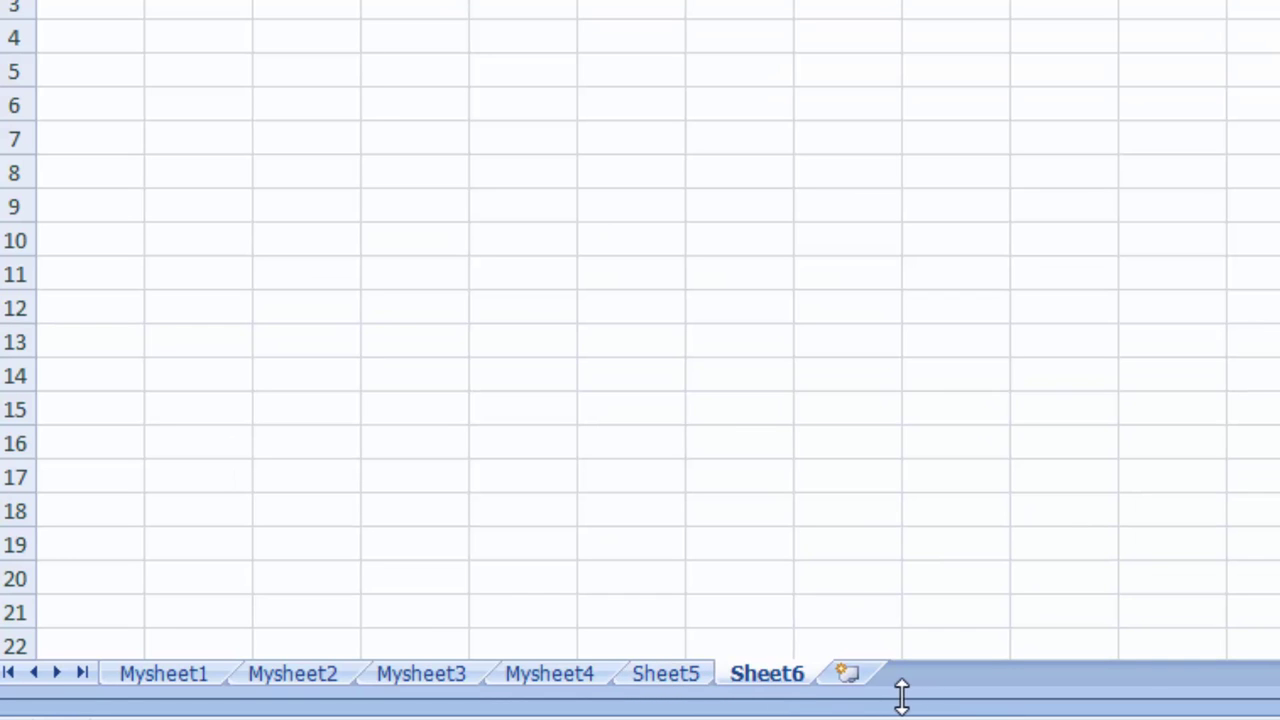
click(847, 676)
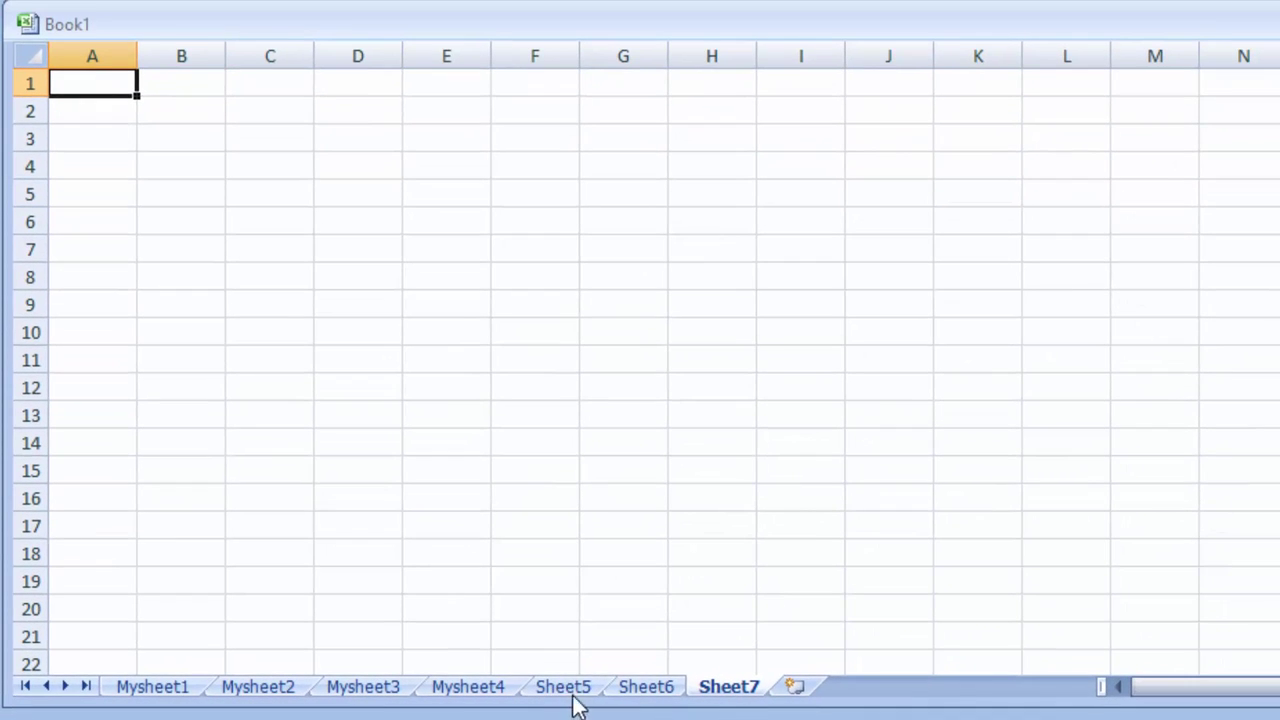
Return to the empty Sheet5 and begin typing the first product name.
click(640, 695)
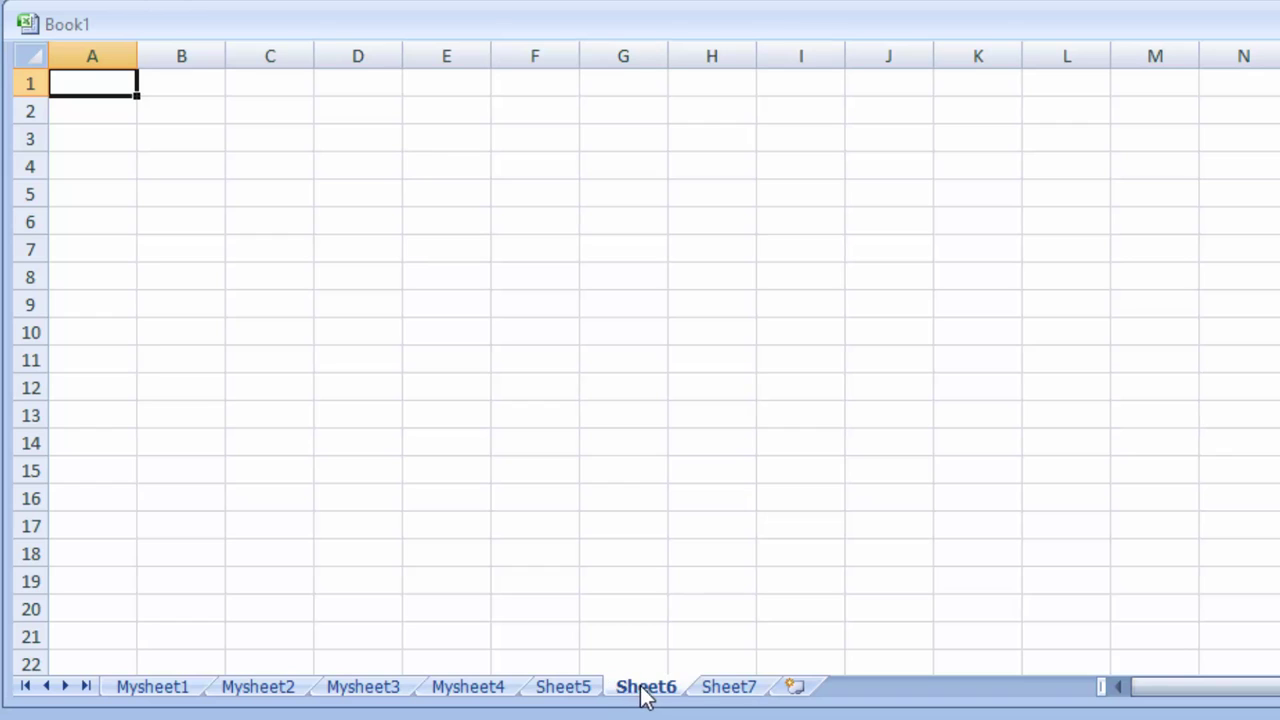
click(565, 690)
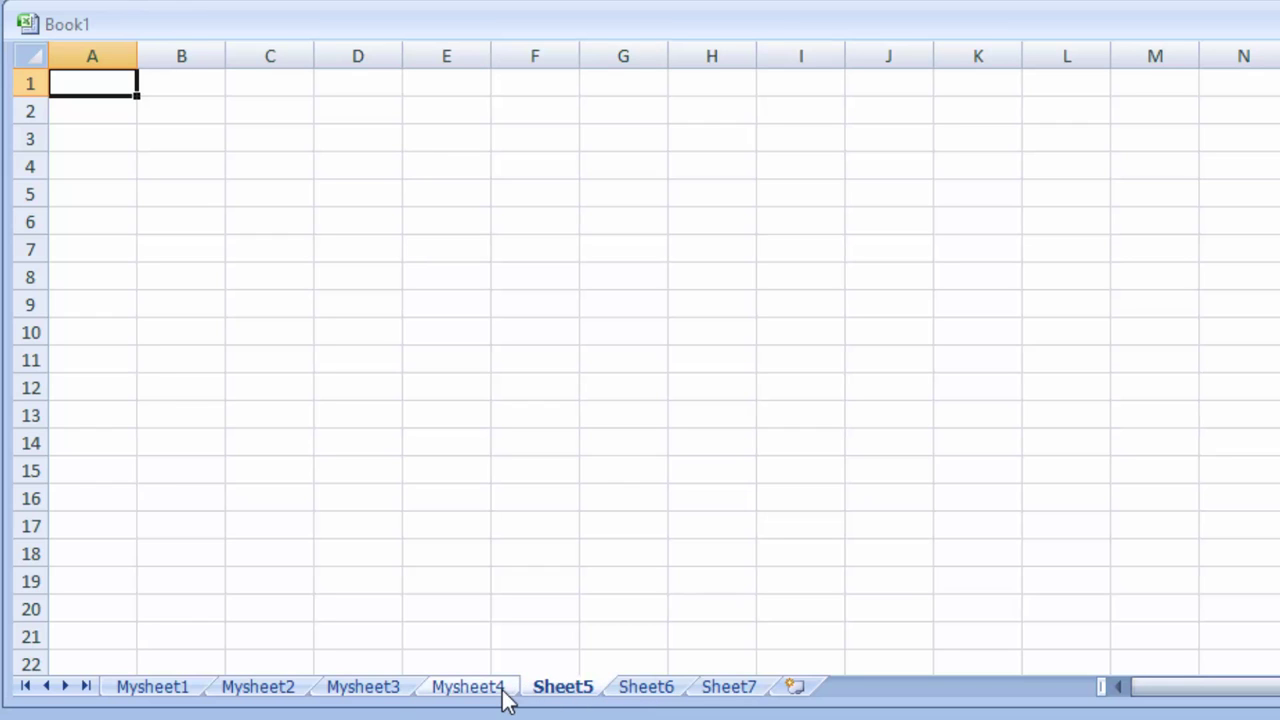
click(504, 697)
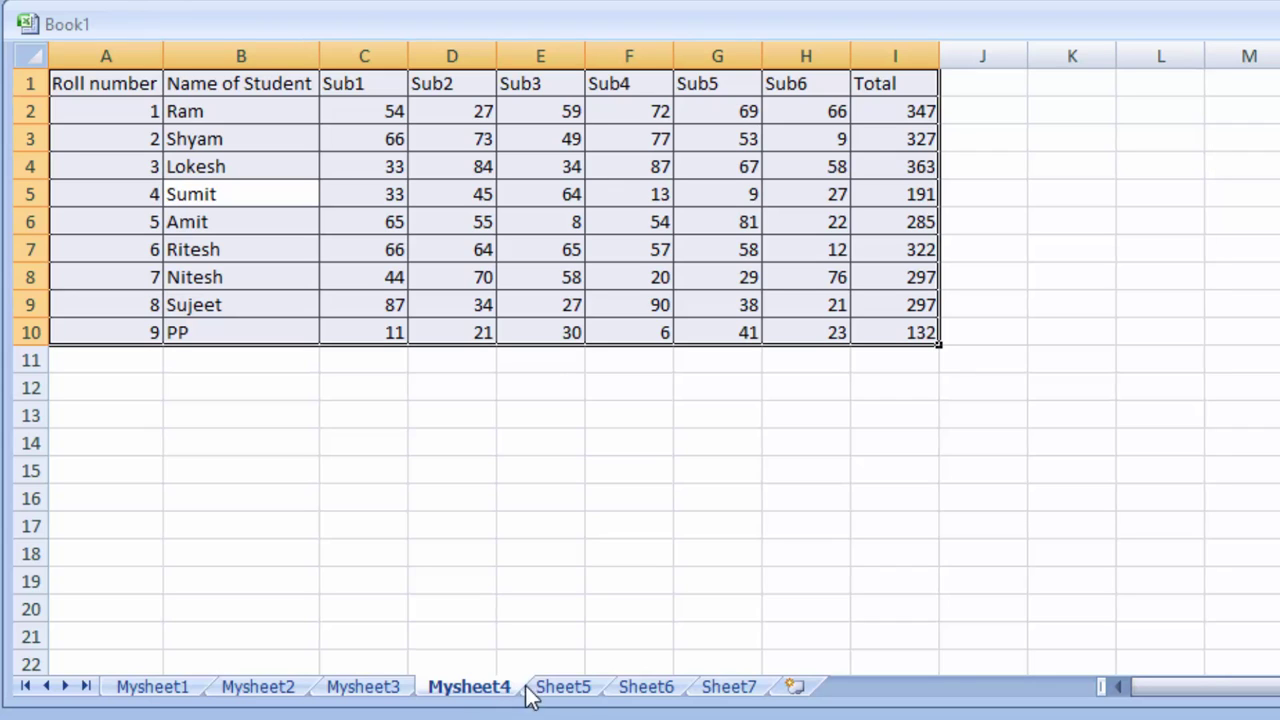
click(584, 692)
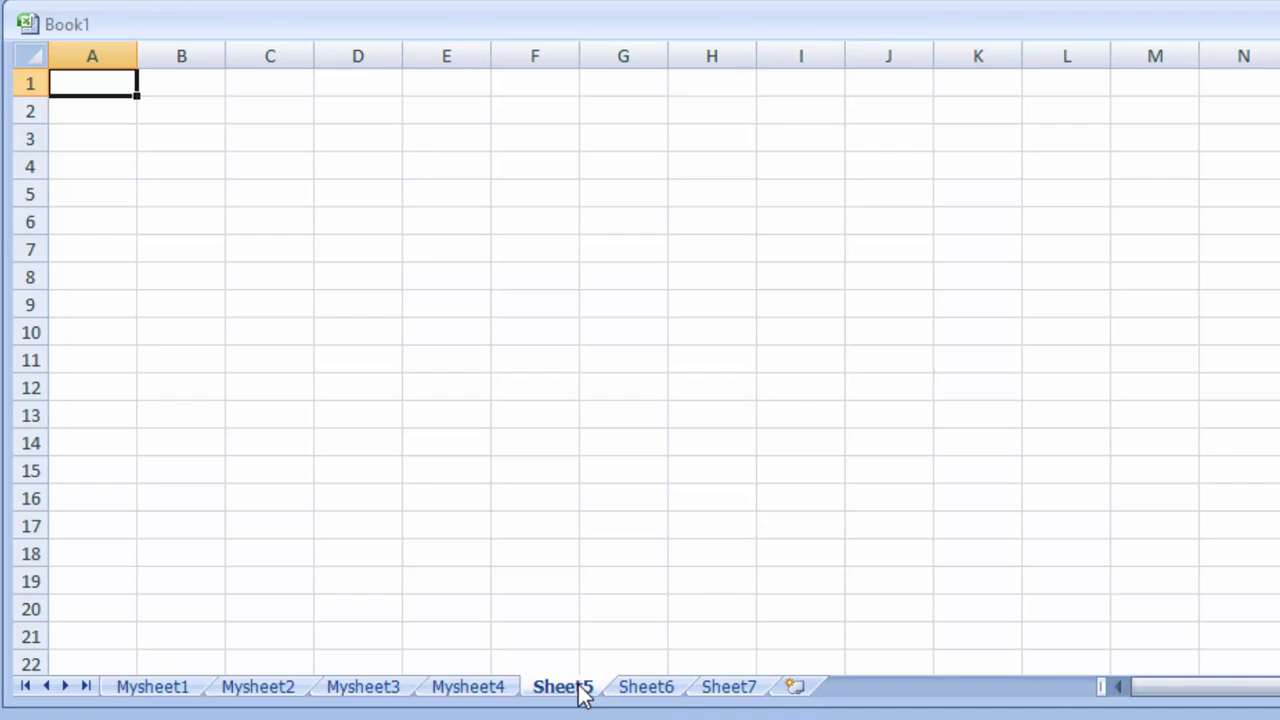
text(N)
Return to cell A1 and group all sheets with Select All Sheets from the Sheet5 tab.
click(114, 170)
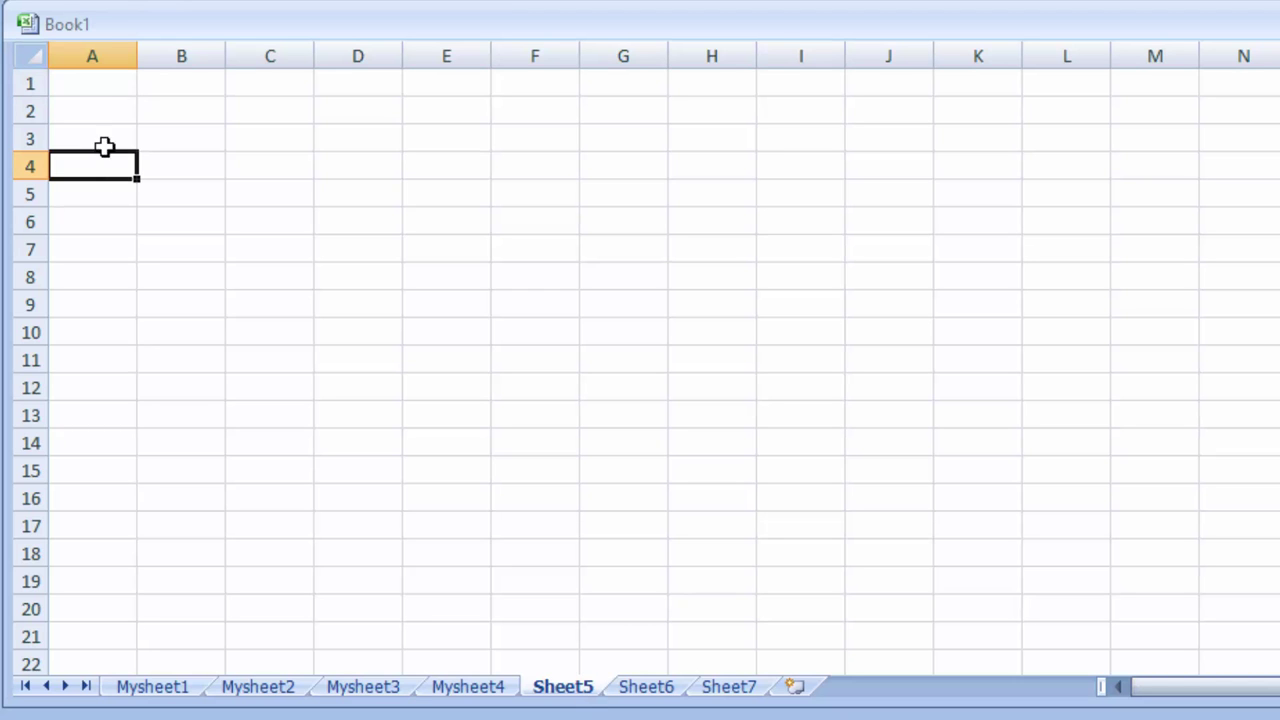
click(100, 83)
right_click(572, 688)
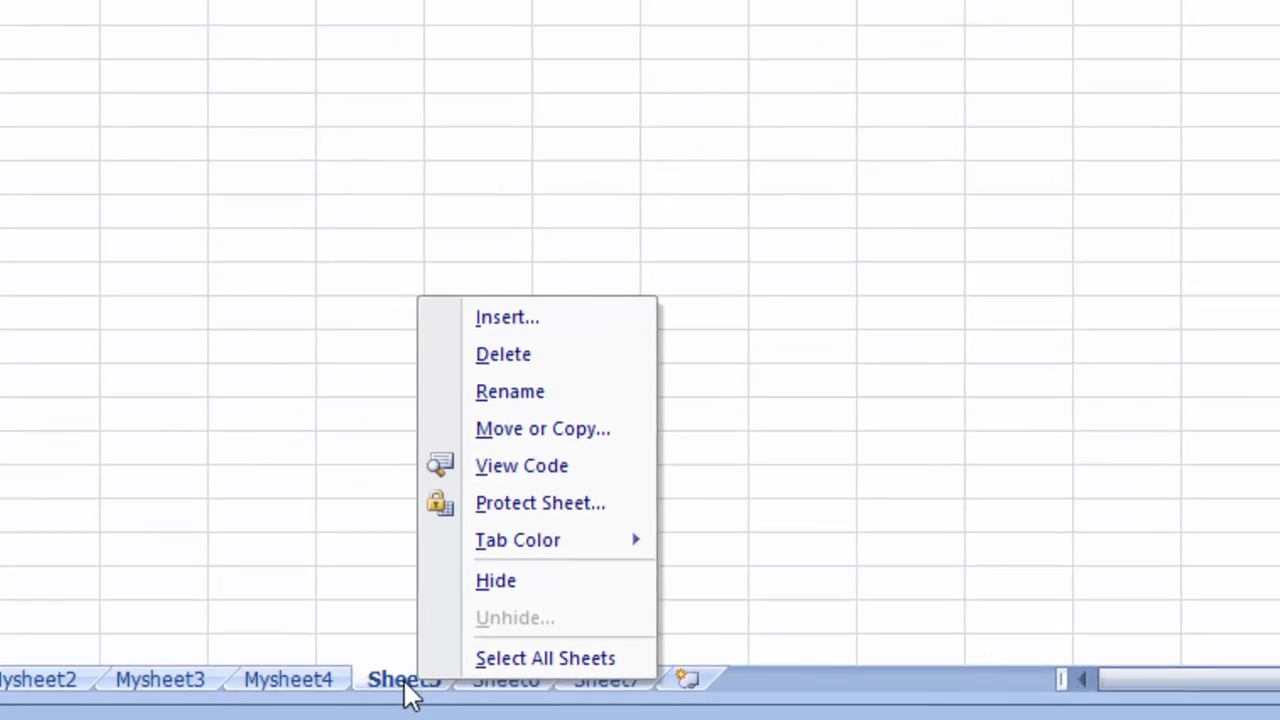
click(480, 658)
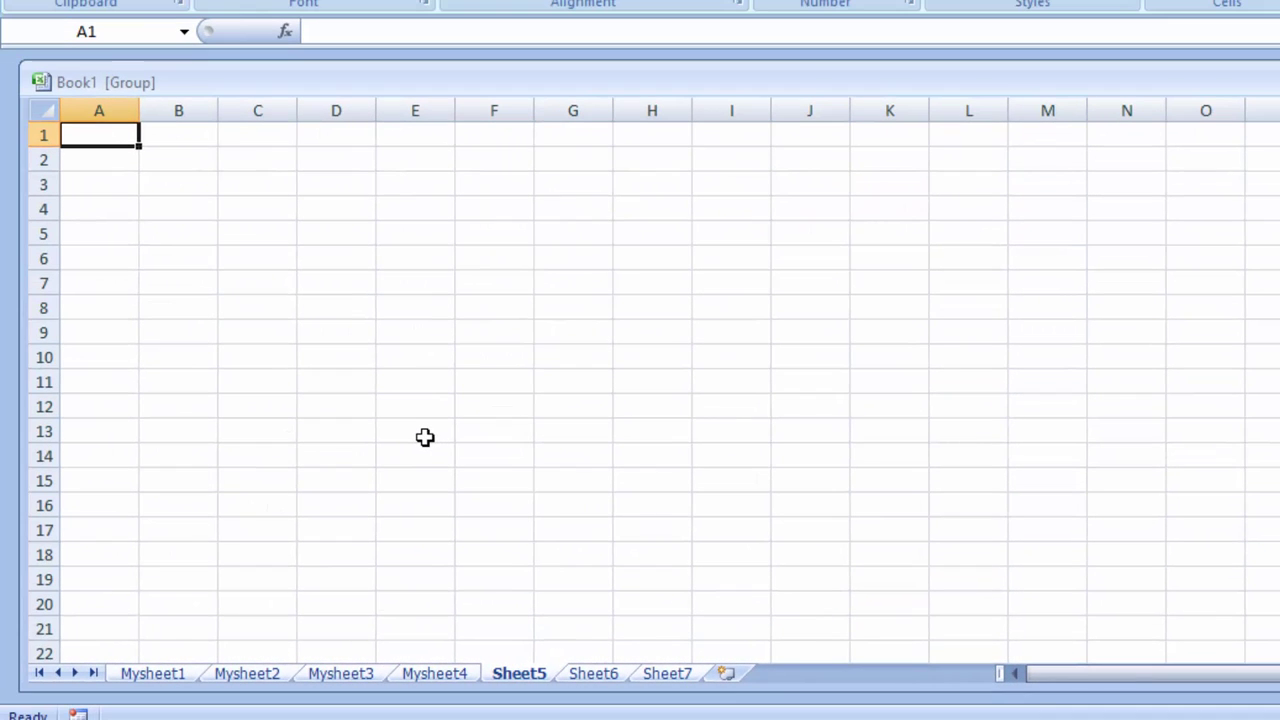
Enter 'Name of Products', Keyboard, Mouse and Bar code reader in A1:A4.
text(Na)
text(m)
text(e)
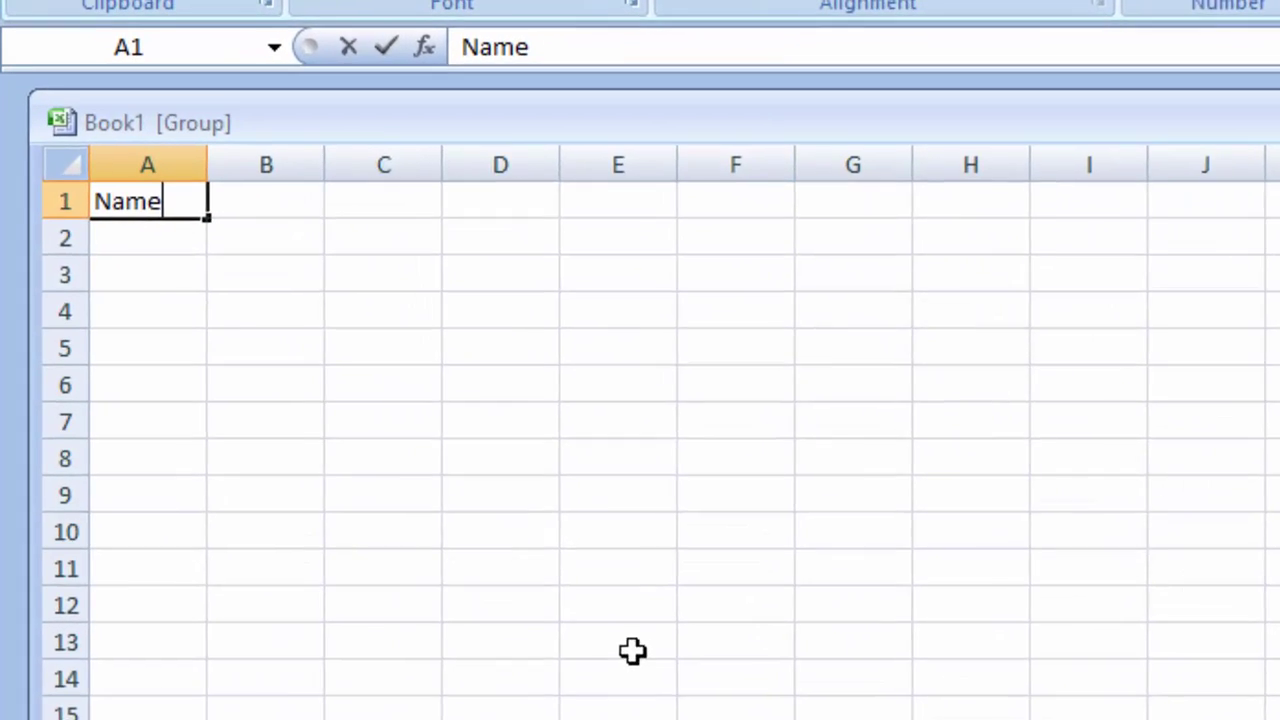
text( of P)
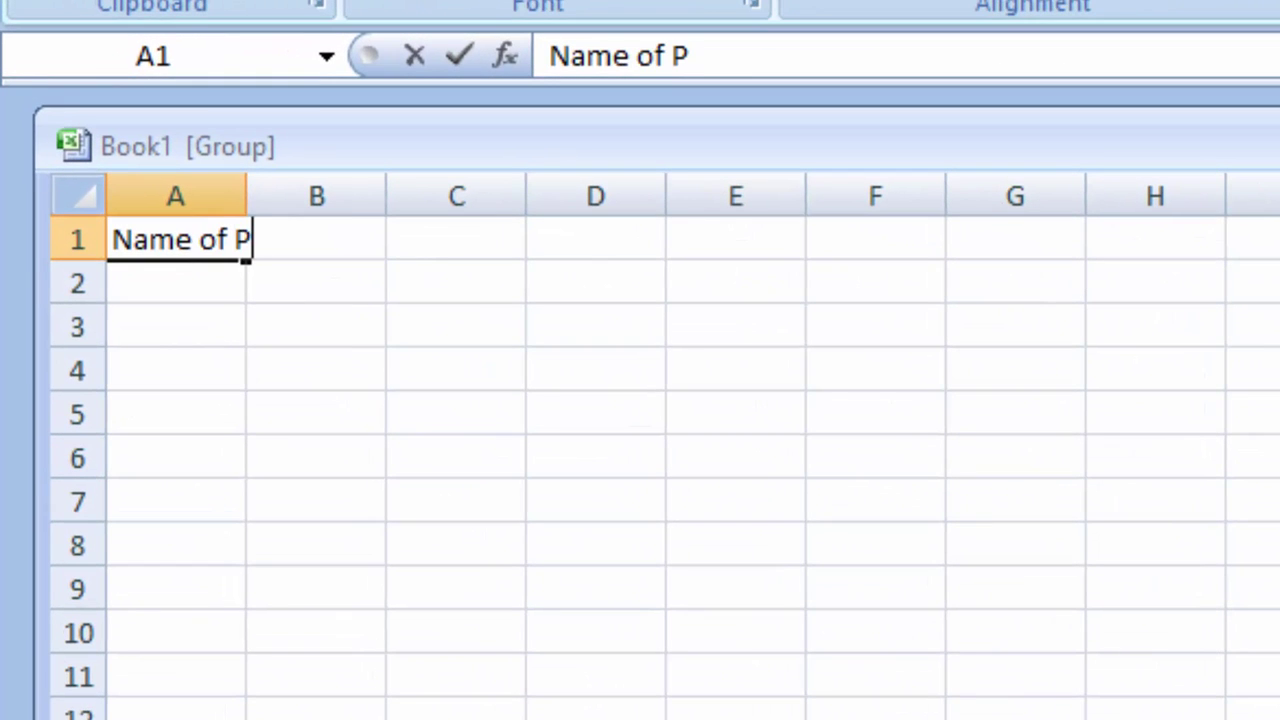
text(rof)
key(BackSpace)
text(d)
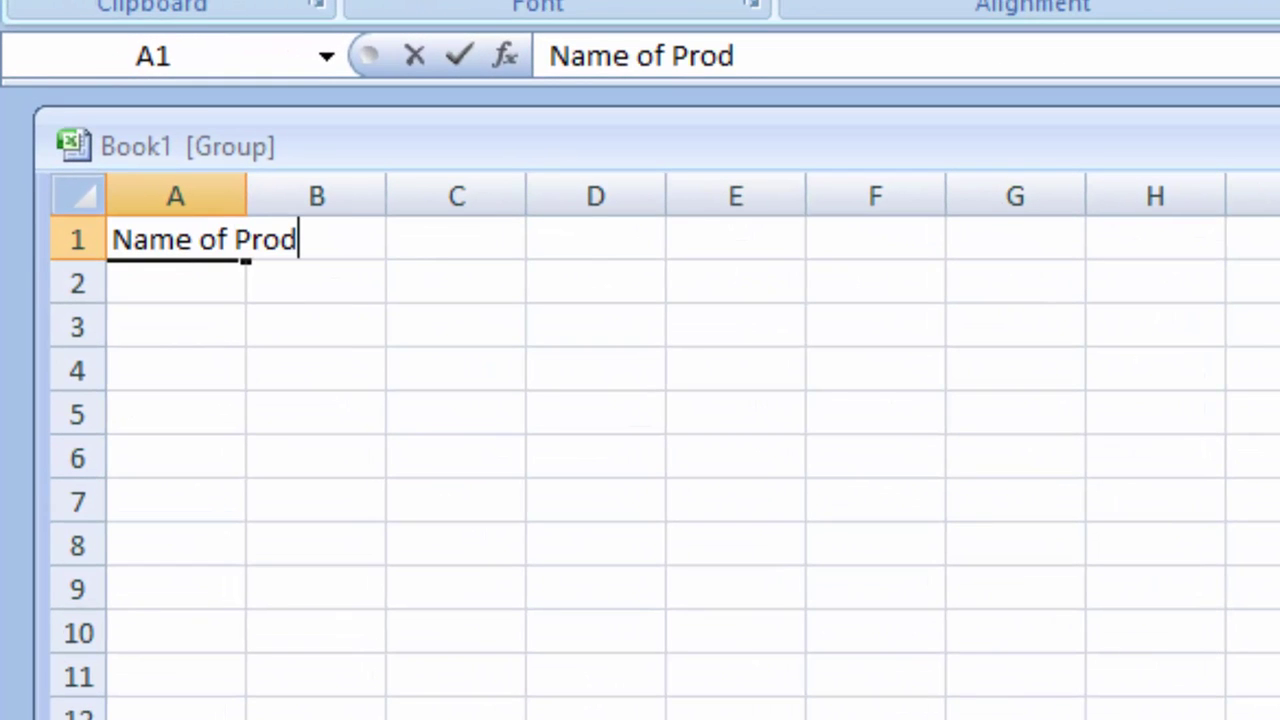
text(ucts)
key(Return)
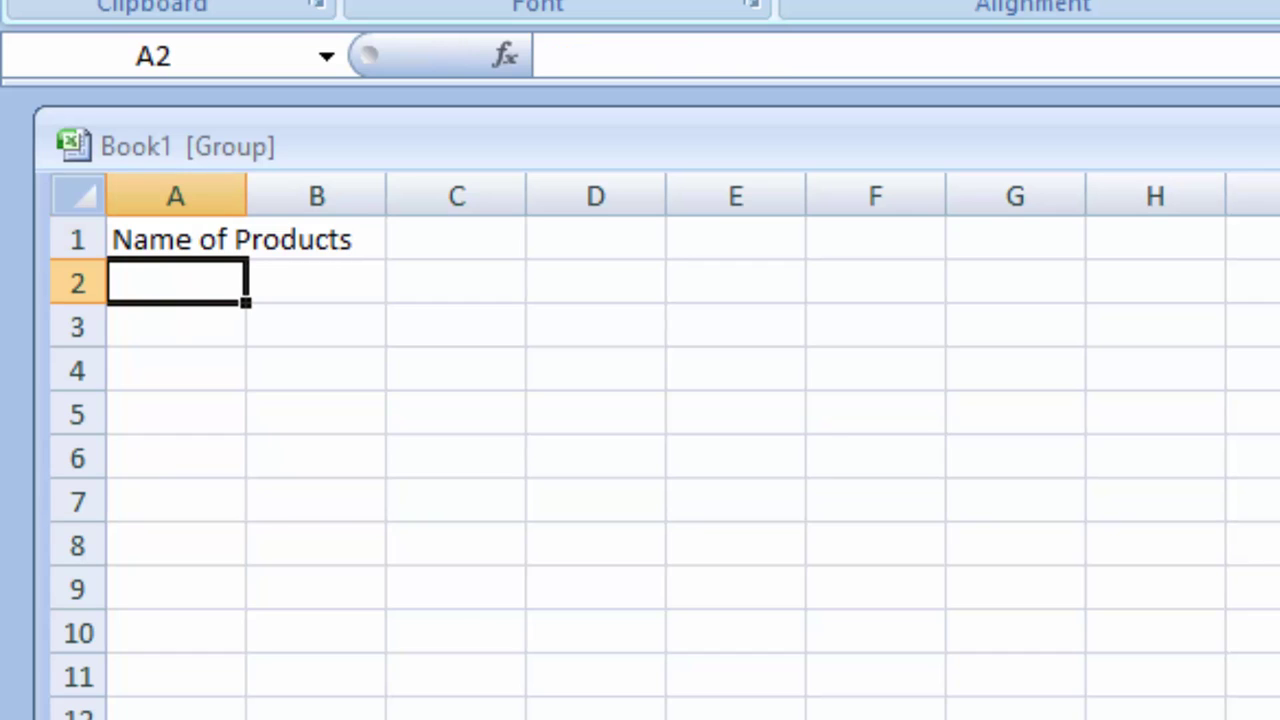
text(K)
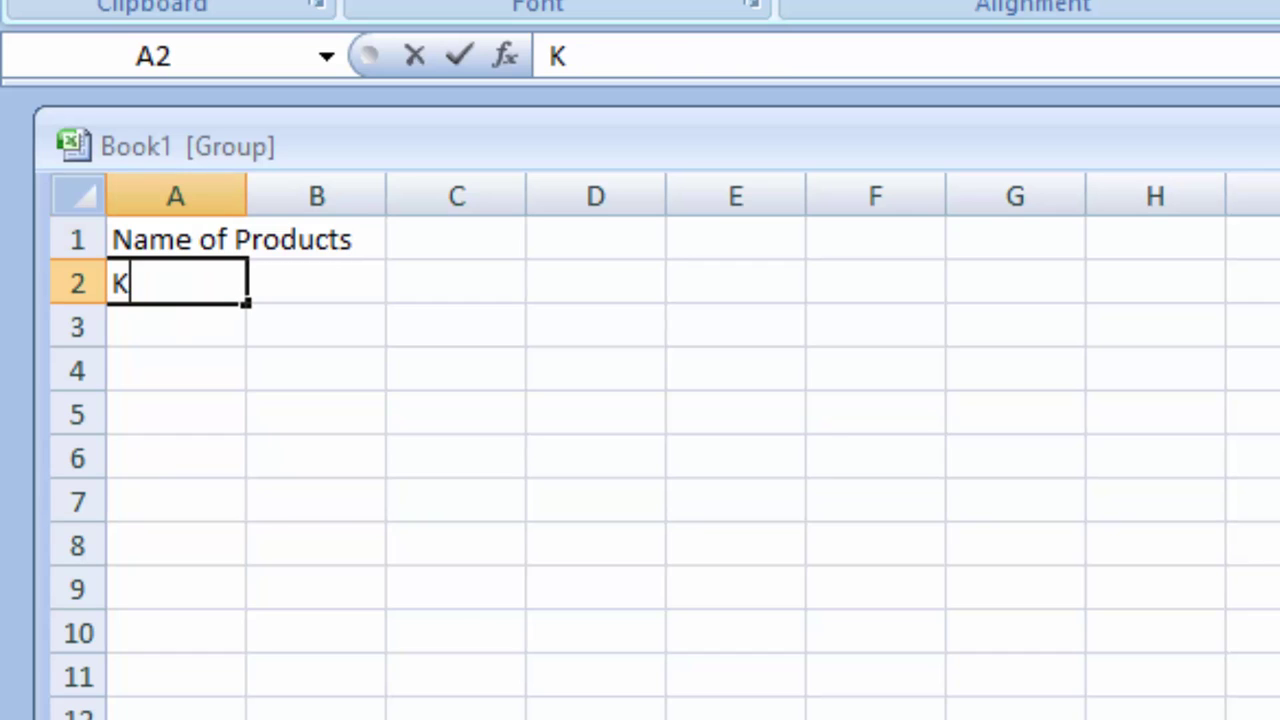
text(eyboa)
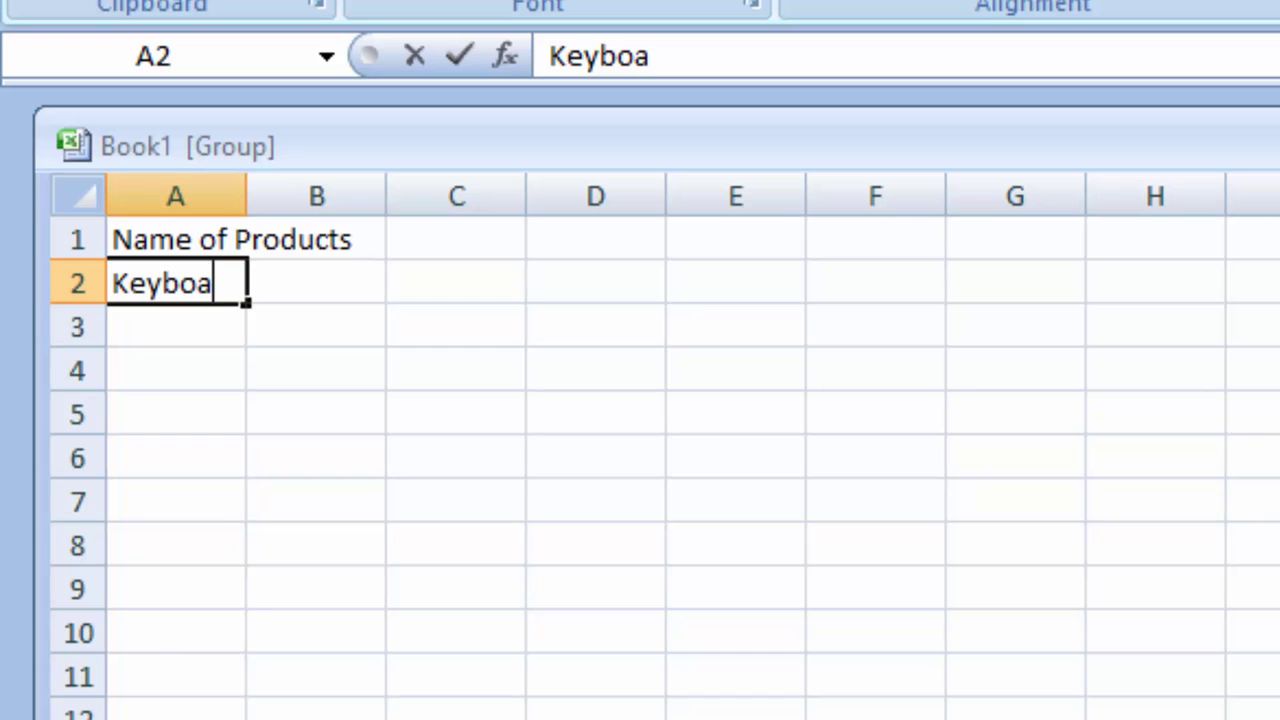
text(rd)
key(Return)
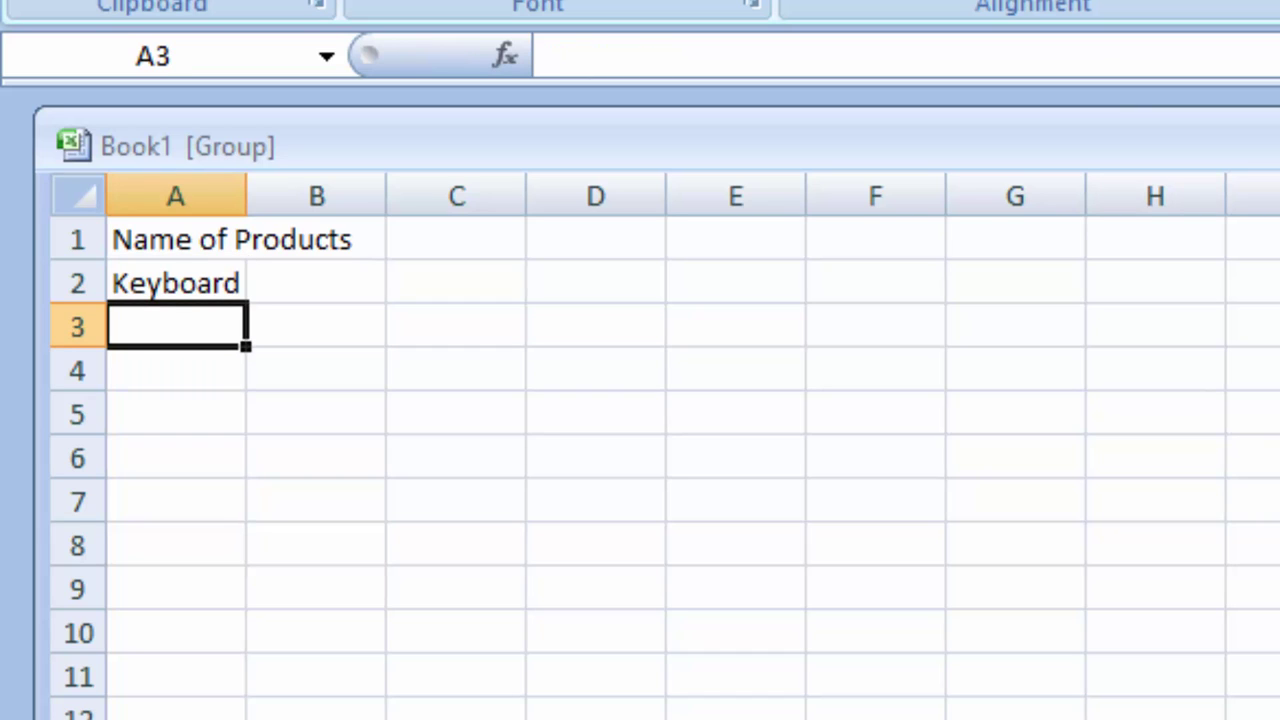
text(Mouse)
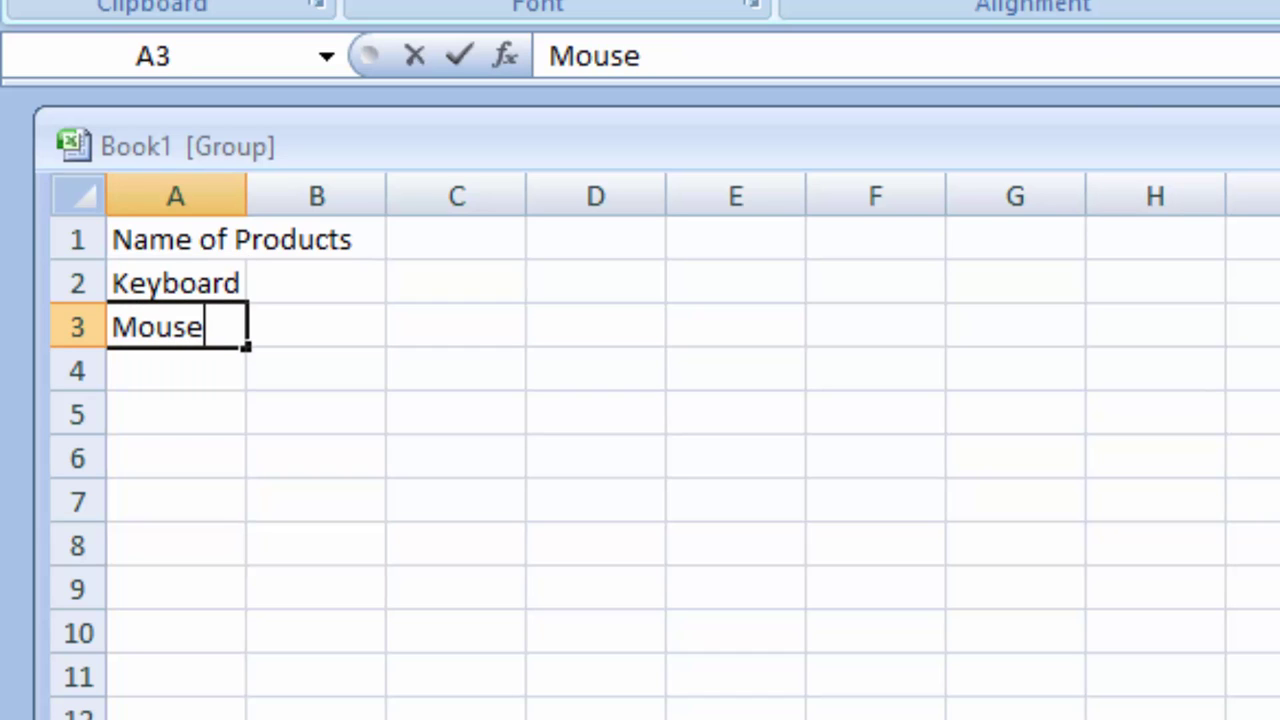
key(Return)
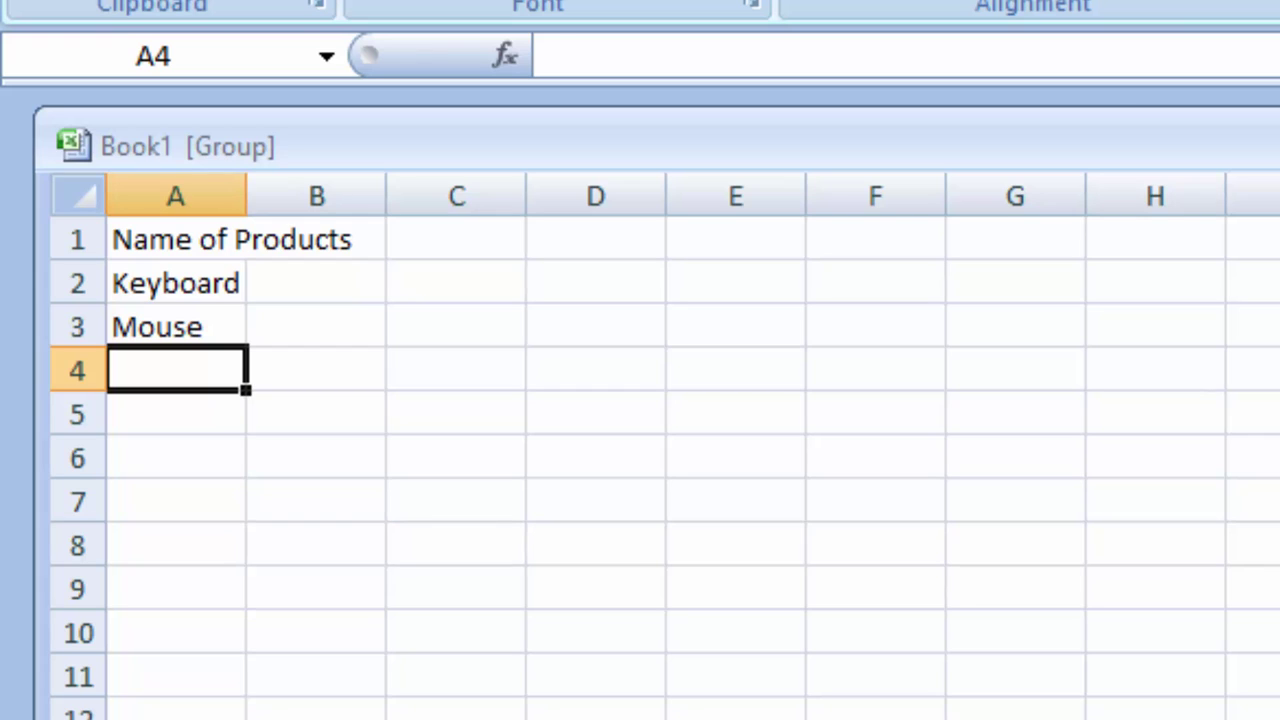
text(Bar c)
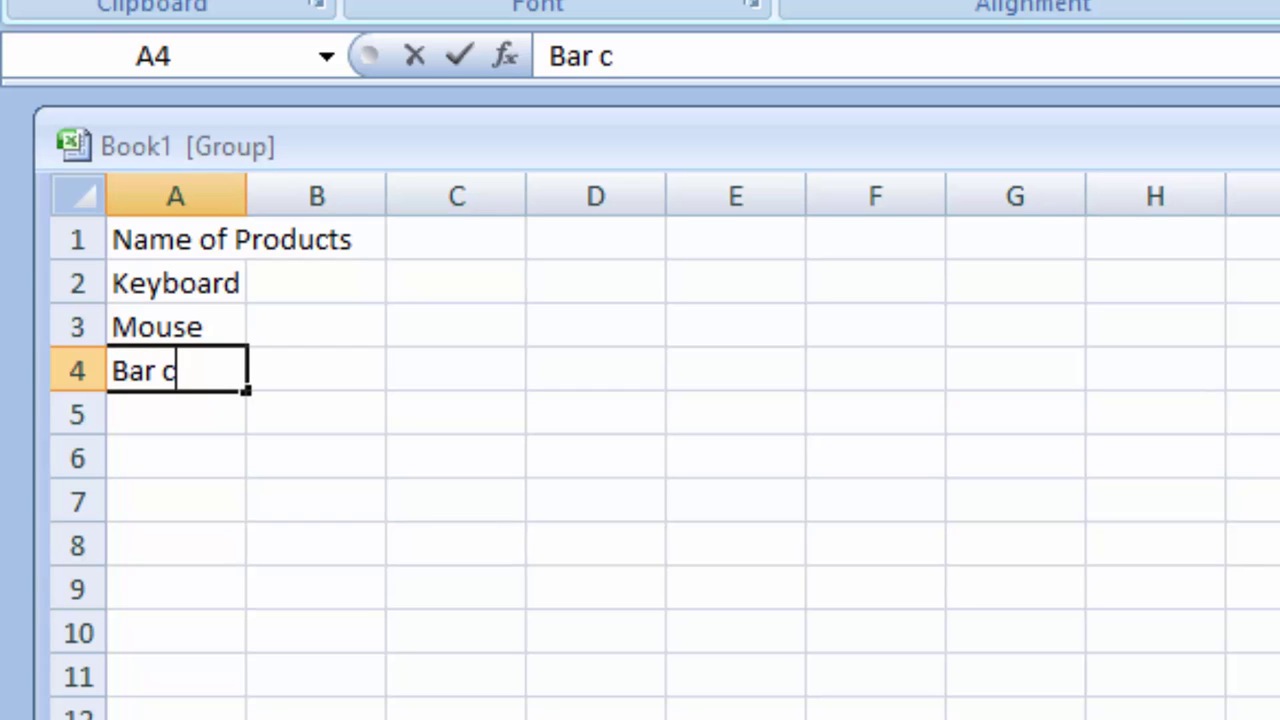
text(ode rea)
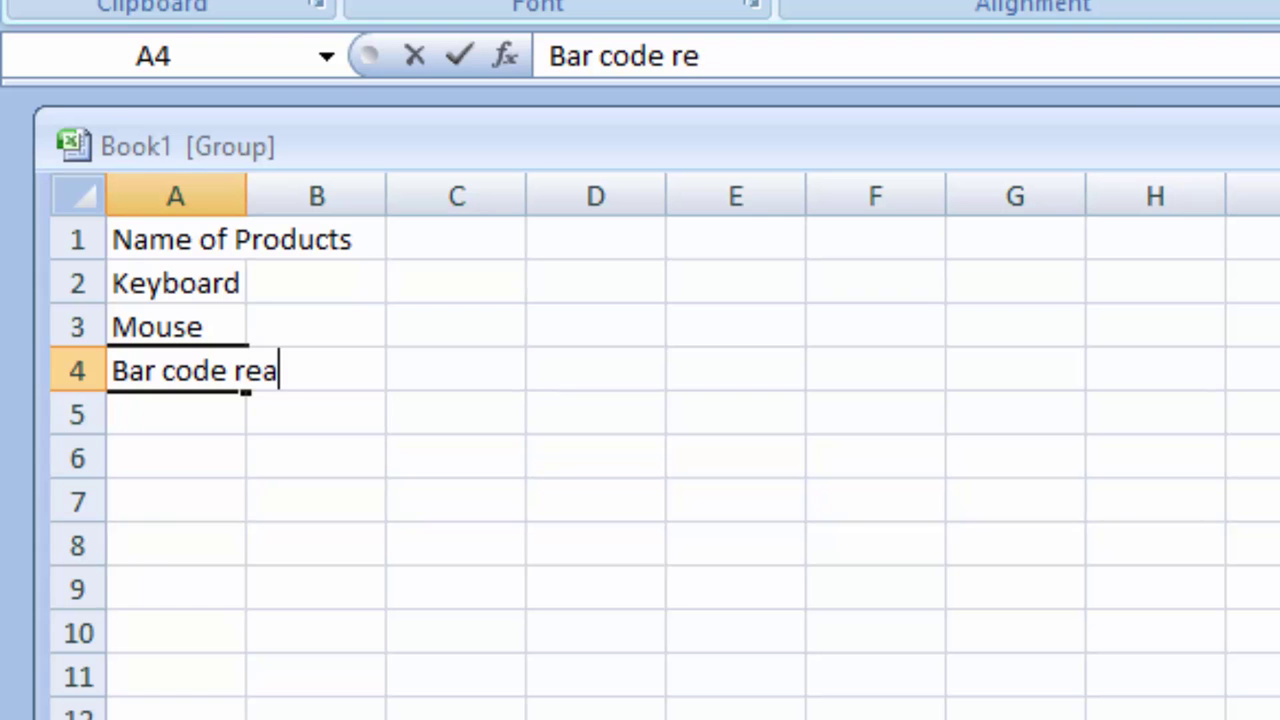
text(der)
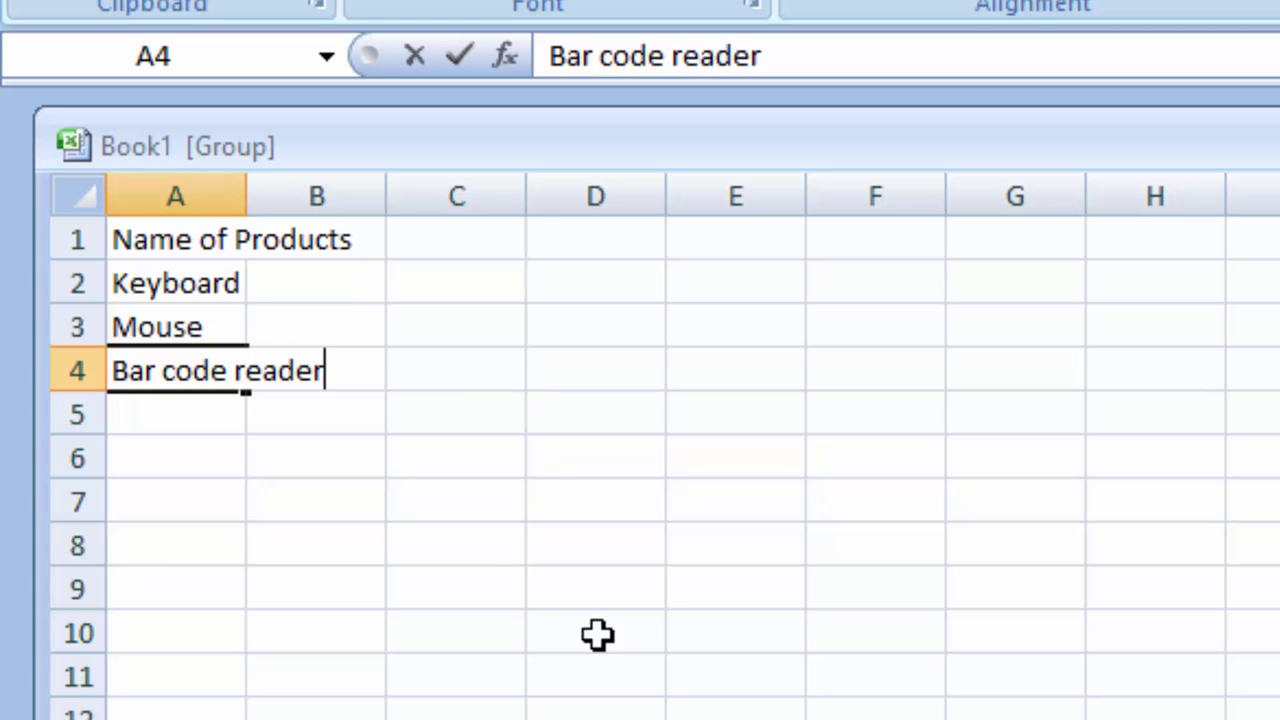
click(505, 560)
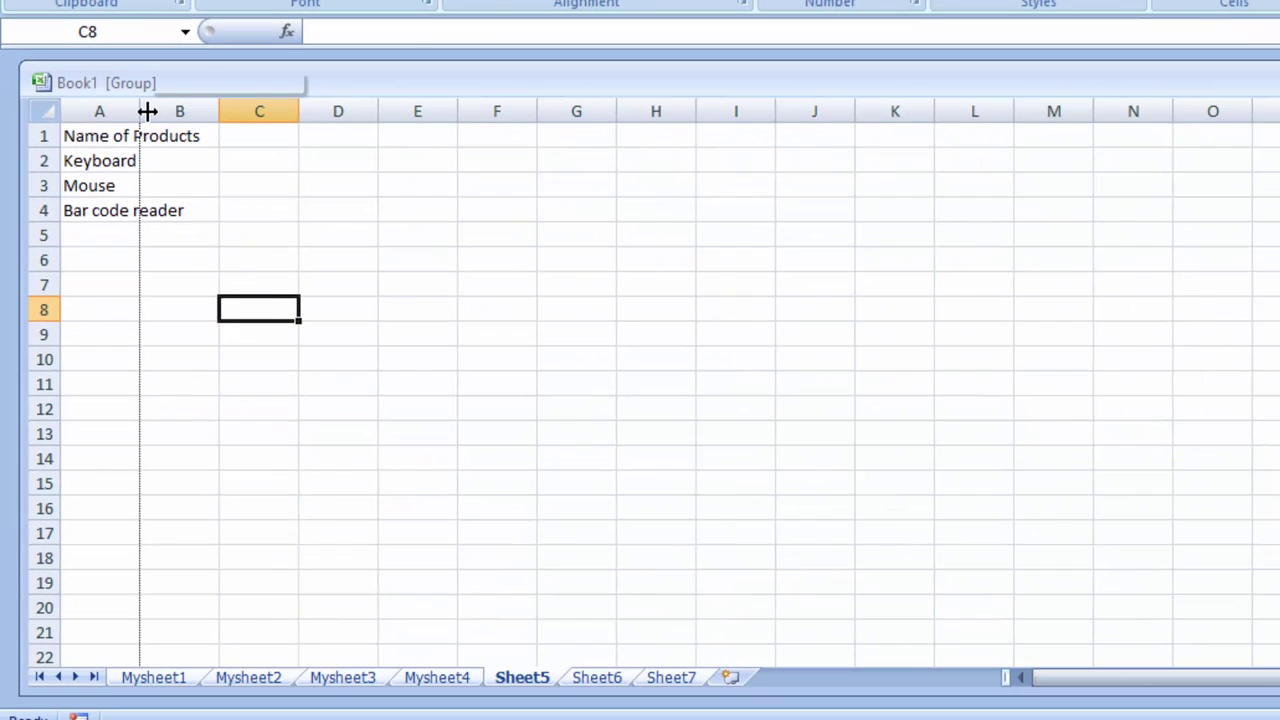
Autofit column A, ungroup by switching to Sheet6, then add a blank Sheet8 and return to Sheet7.
double_click(140, 111)
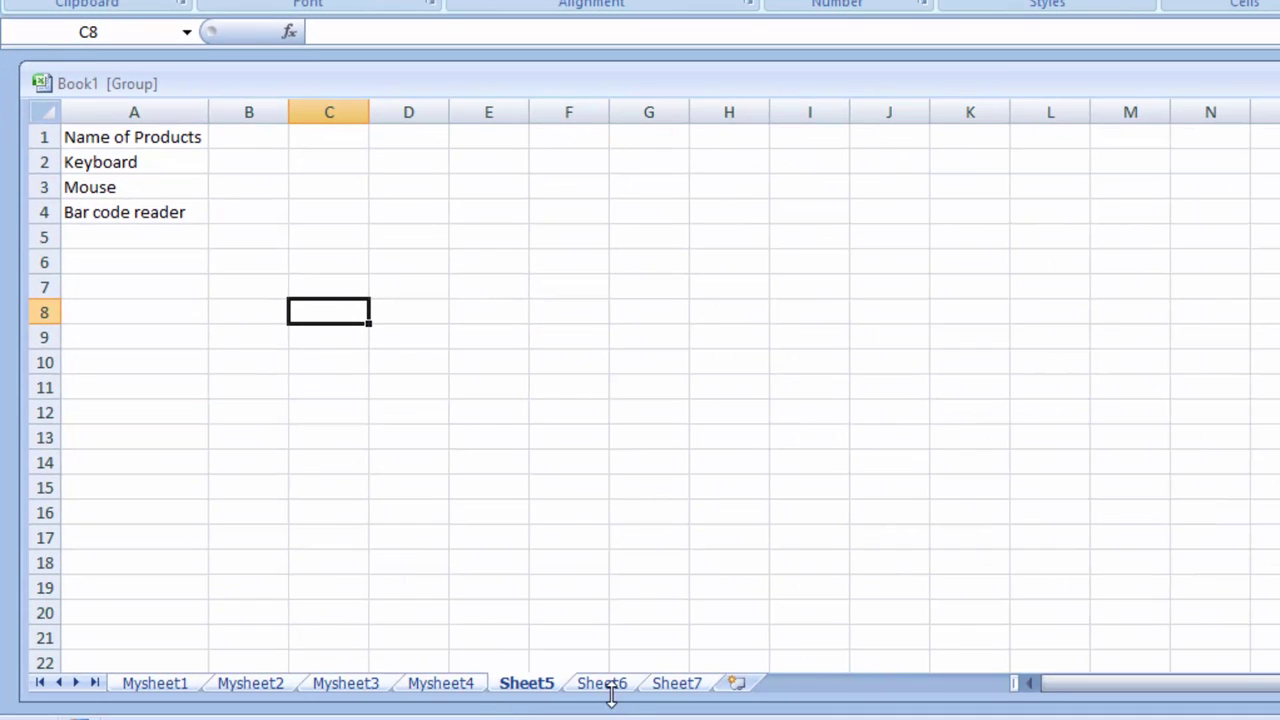
click(612, 686)
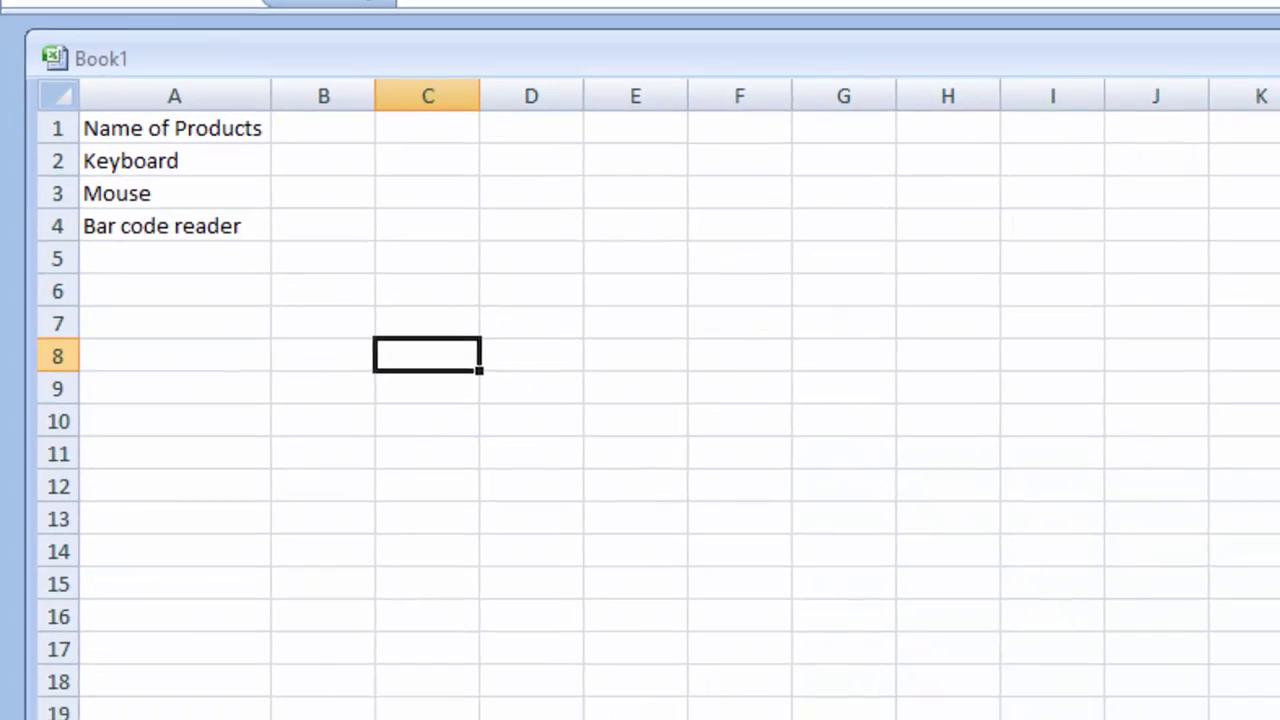
click(714, 674)
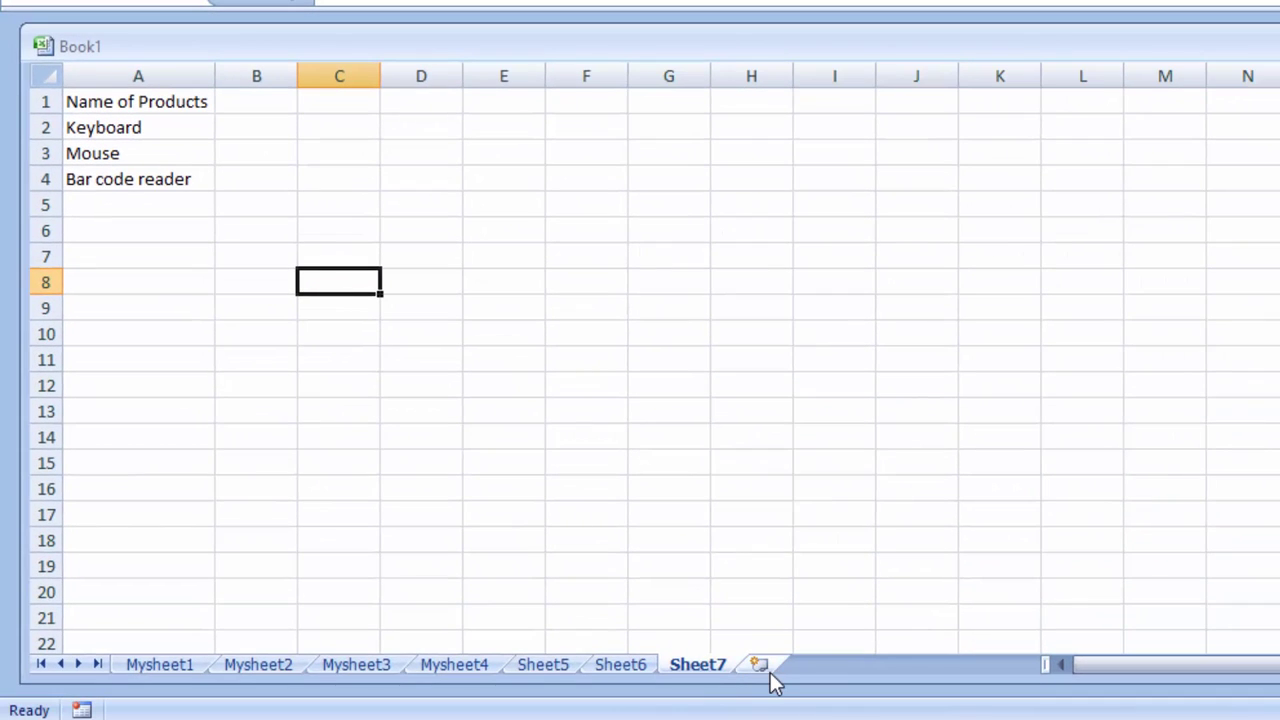
click(760, 665)
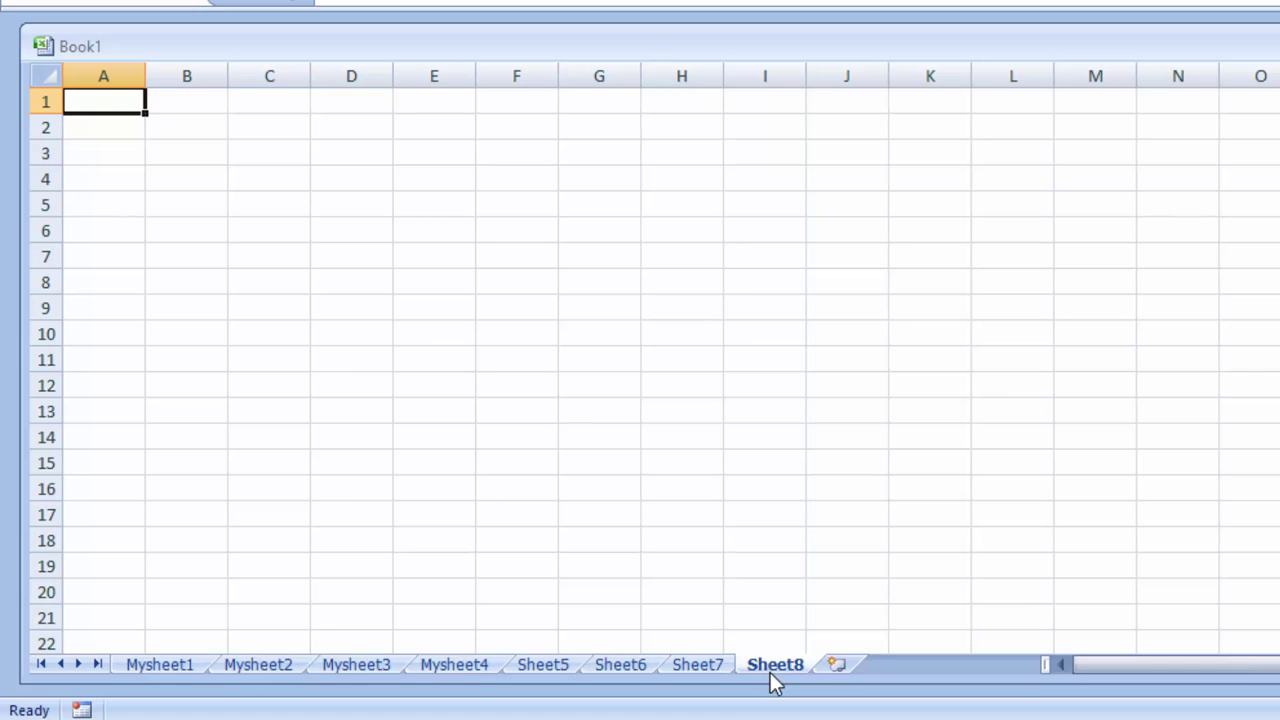
click(720, 665)
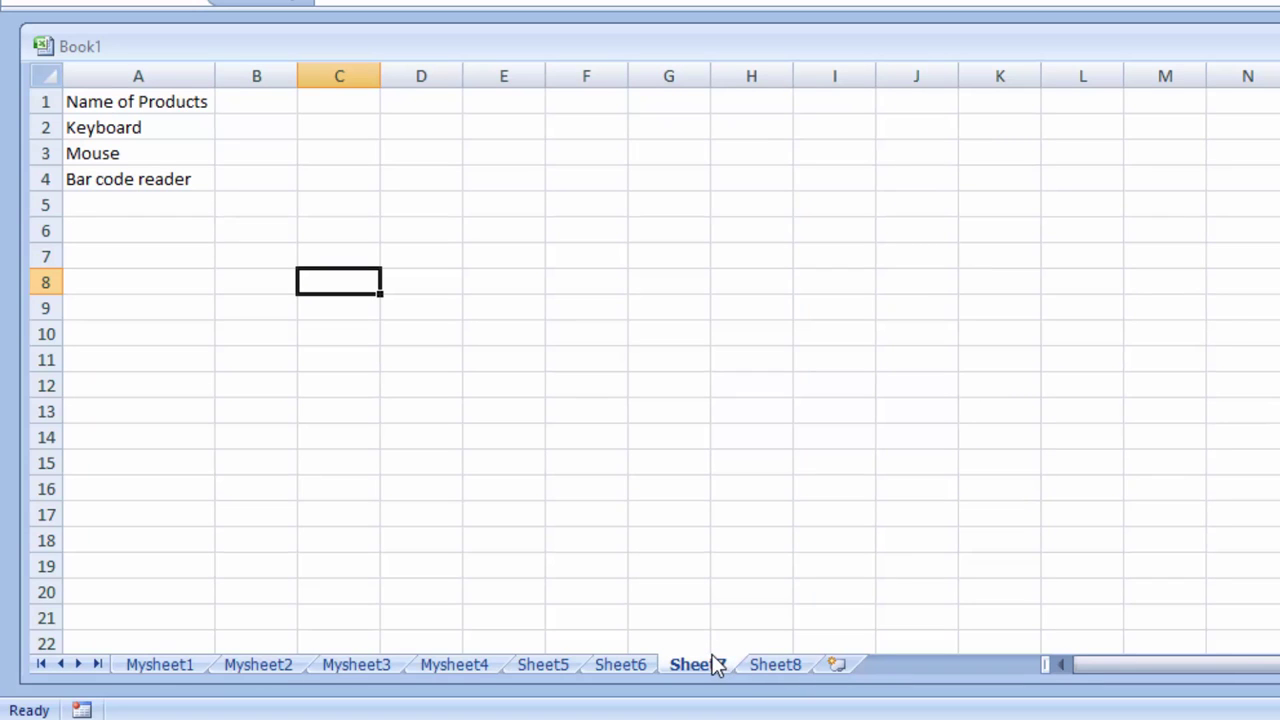